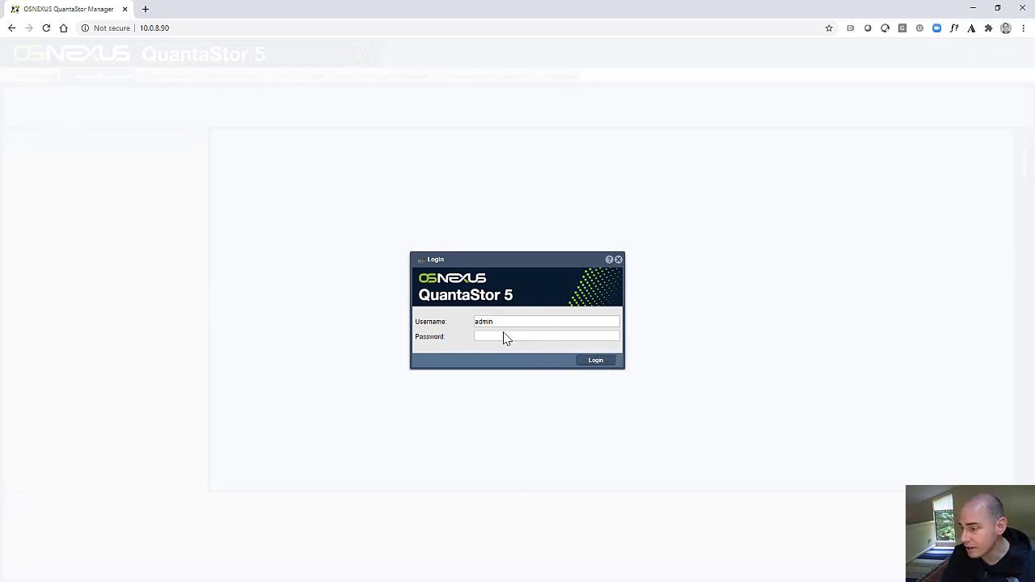
# Log in to the QuantaStor manager and open the S3 Reverse Proxies section under Cloud Integration.
pyautogui.click(607, 362)
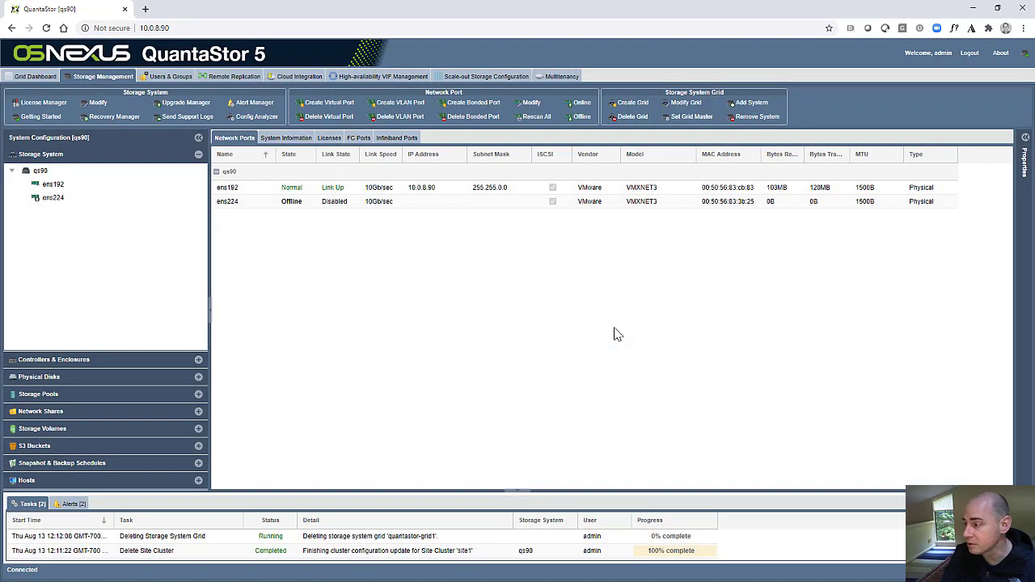
pyautogui.click(42, 173)
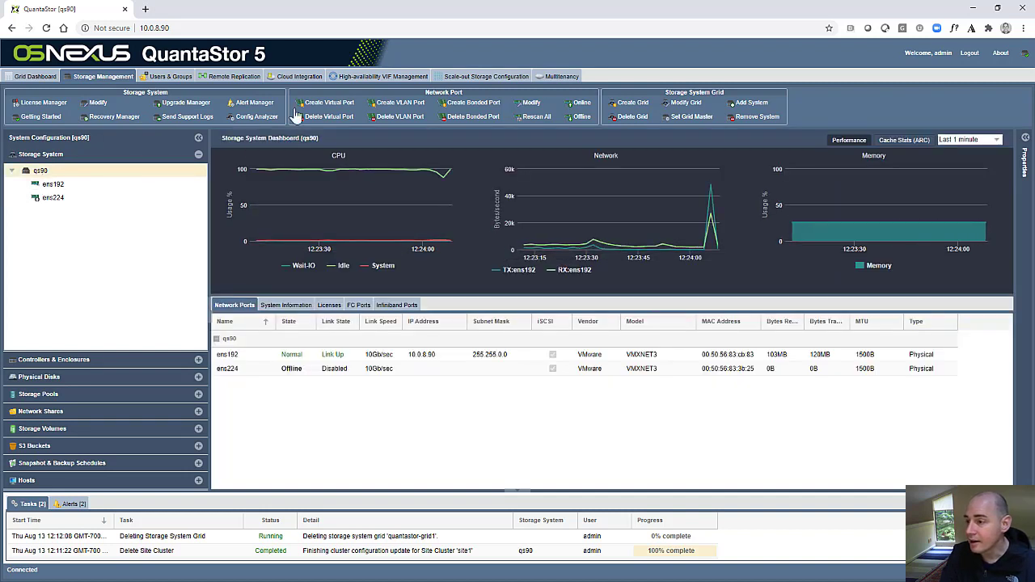
pyautogui.click(298, 76)
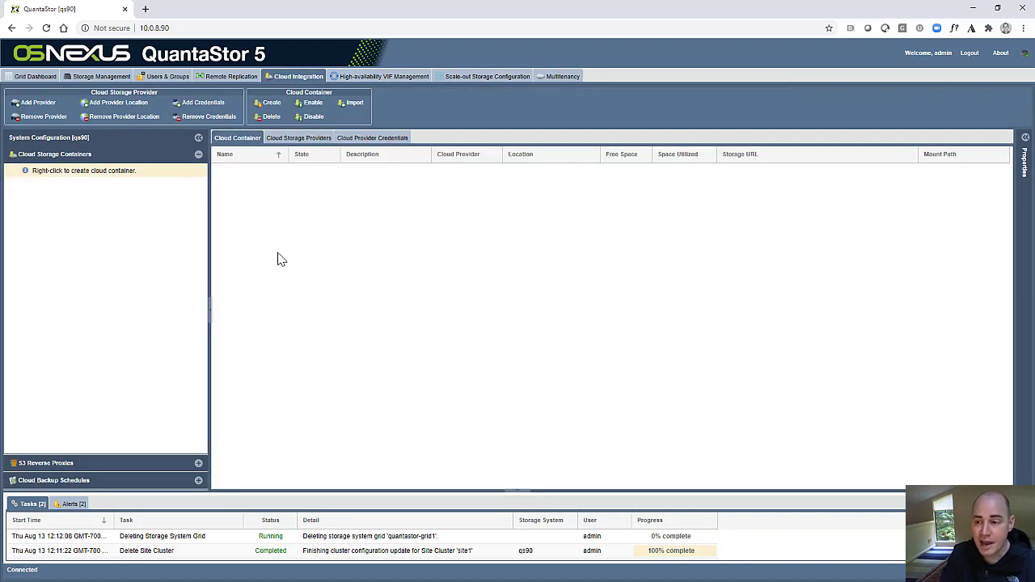
pyautogui.click(94, 464)
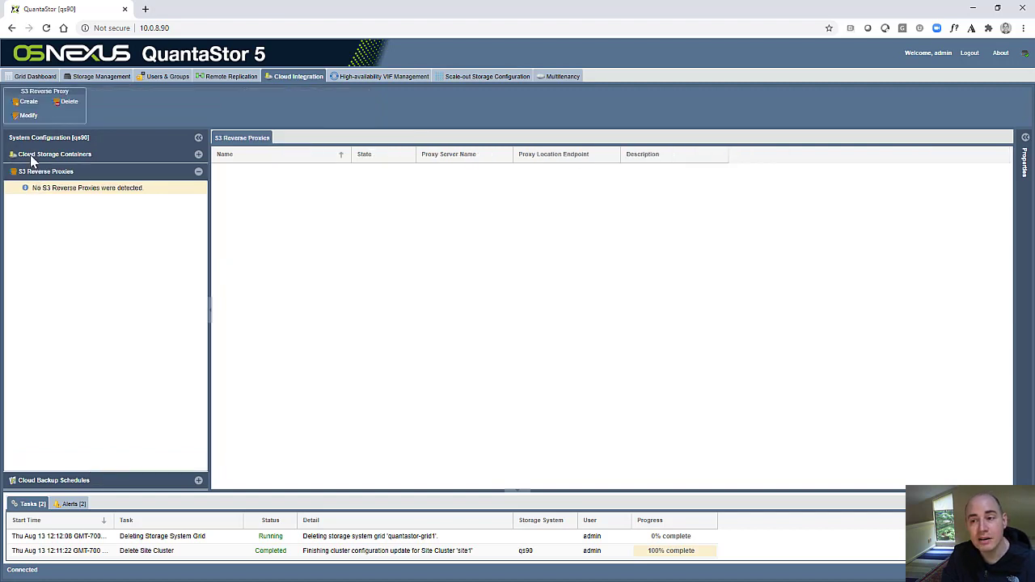
# Start creating an S3 reverse proxy on system qs90 and name it proxy1-ams.
pyautogui.click(26, 102)
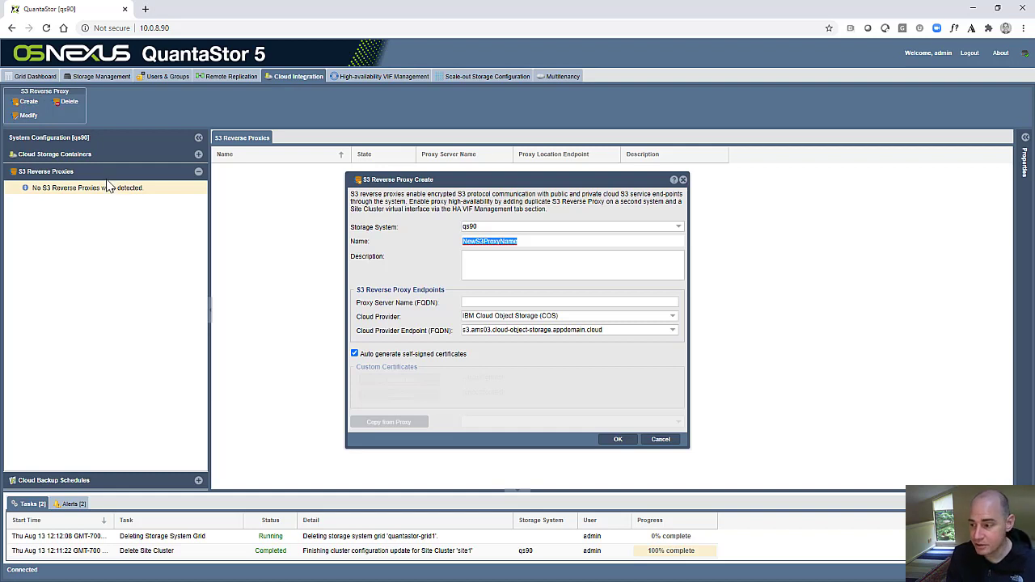
pyautogui.write('prox')
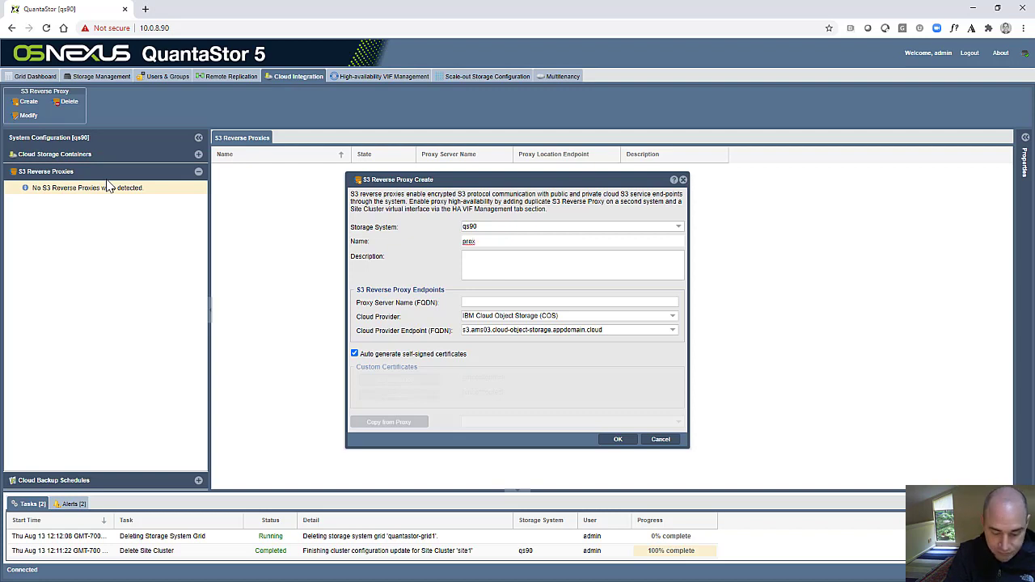
pyautogui.write('y1-')
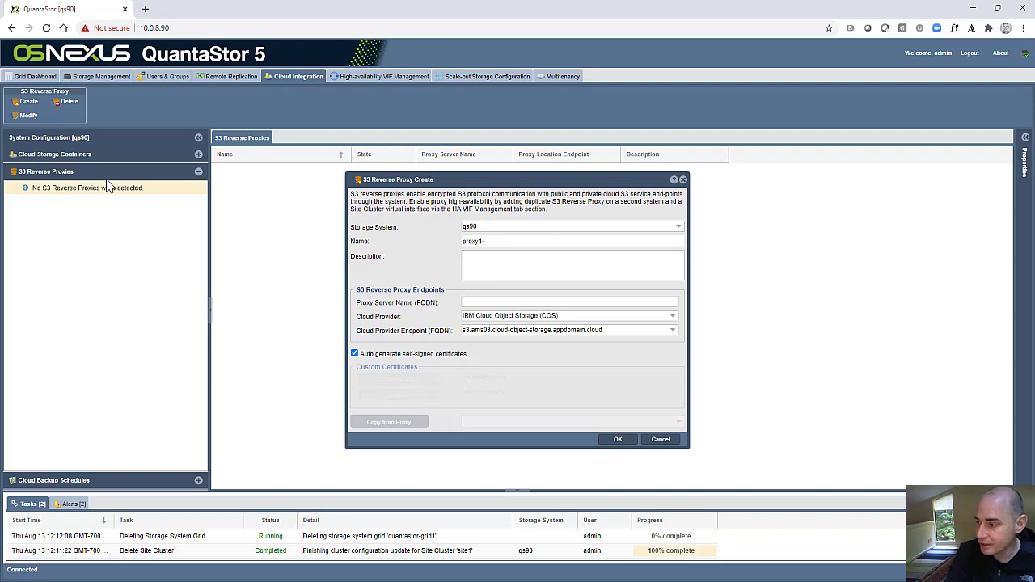
pyautogui.write('ams')
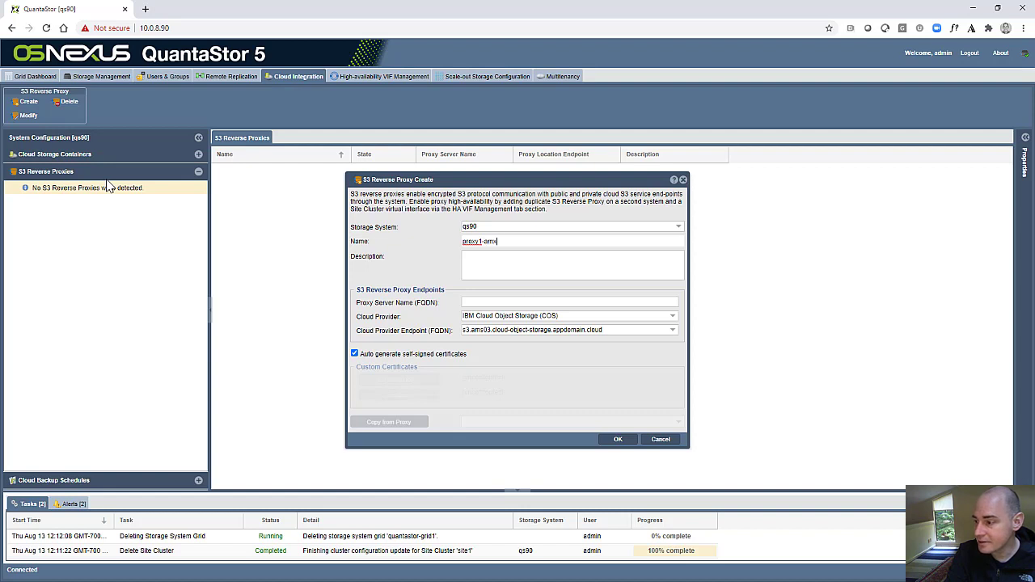
# Set the proxy server name (FQDN) to proxy-ams03.osnexus.net.
pyautogui.click(481, 302)
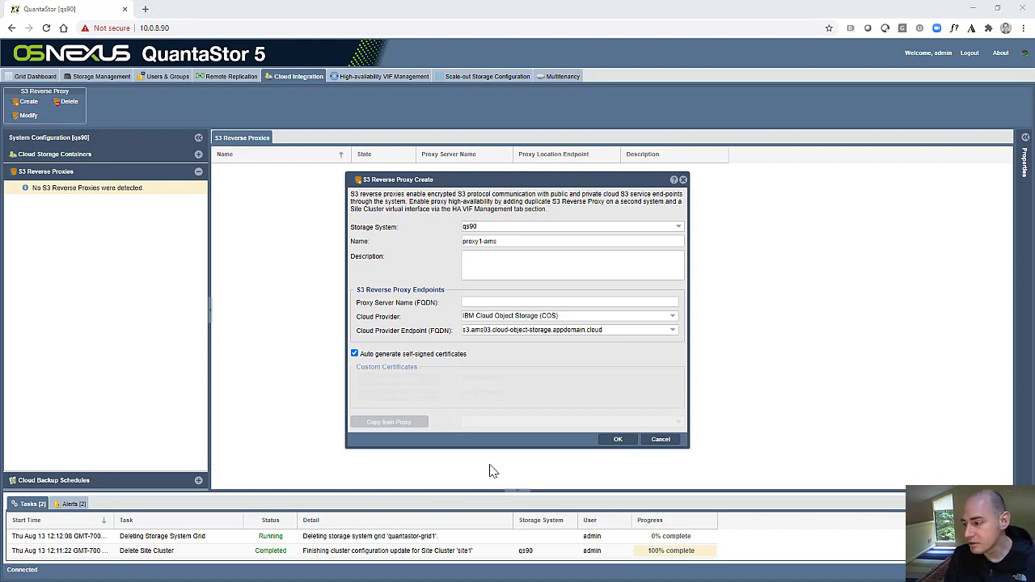
pyautogui.click(472, 304)
pyautogui.write('proxy-ams03.osnexus.net')
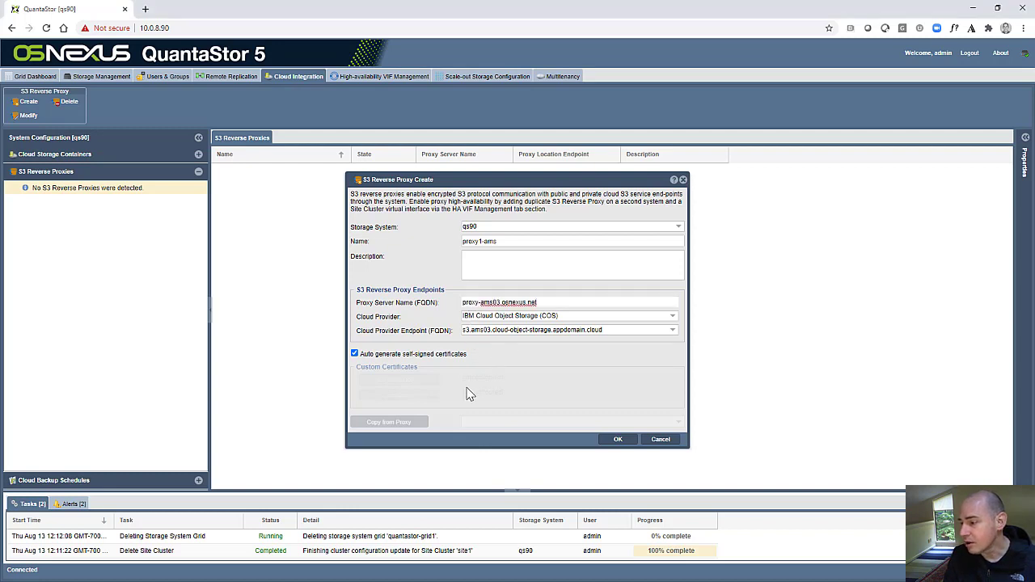
# Browse the available cloud provider endpoints and choose s3.ams03.cloud-object-storage.appdomain.cloud for the proxy.
pyautogui.click(516, 332)
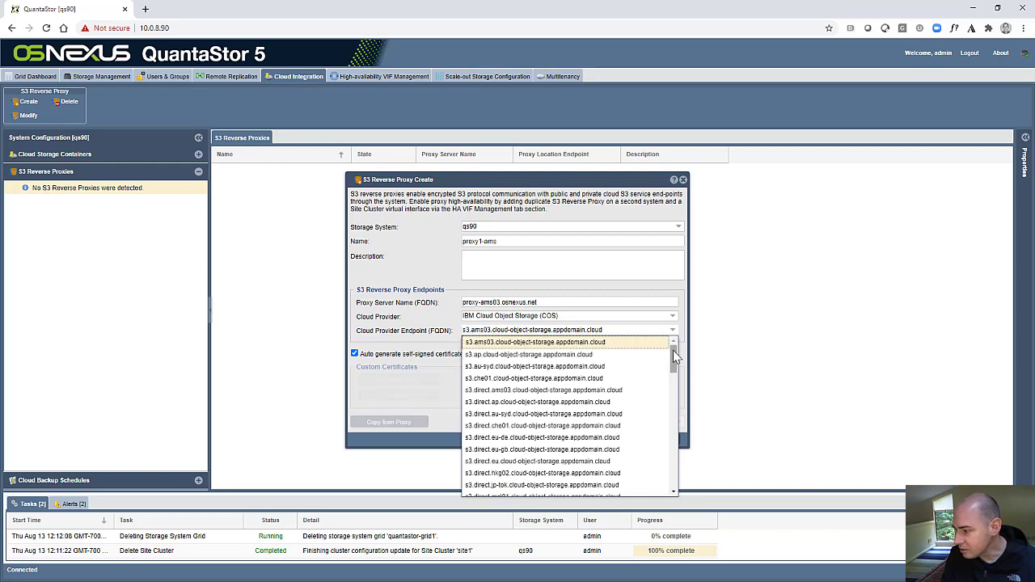
pyautogui.moveTo(676, 356); pyautogui.dragTo(671, 440)
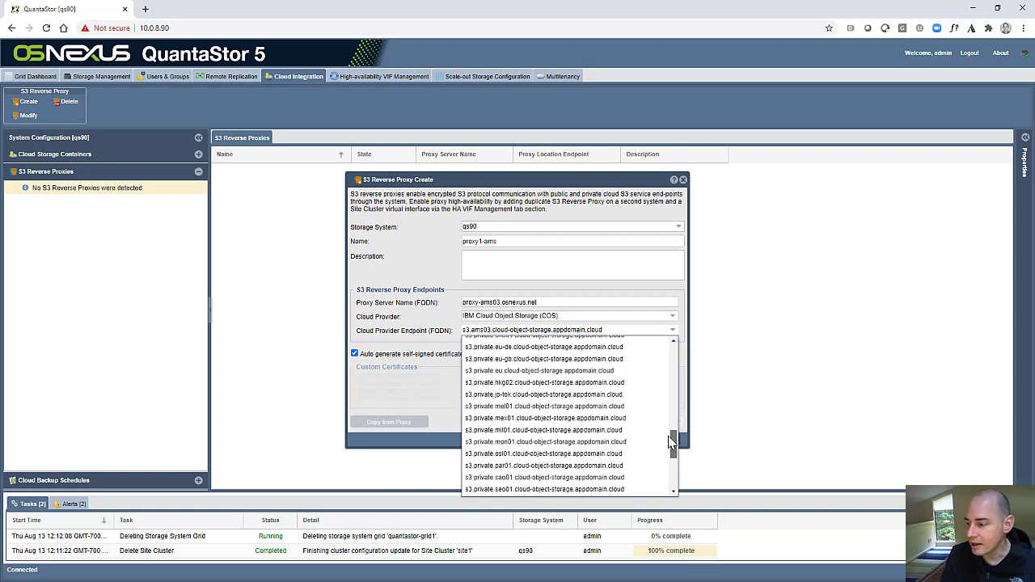
pyautogui.moveTo(671, 441); pyautogui.dragTo(672, 443)
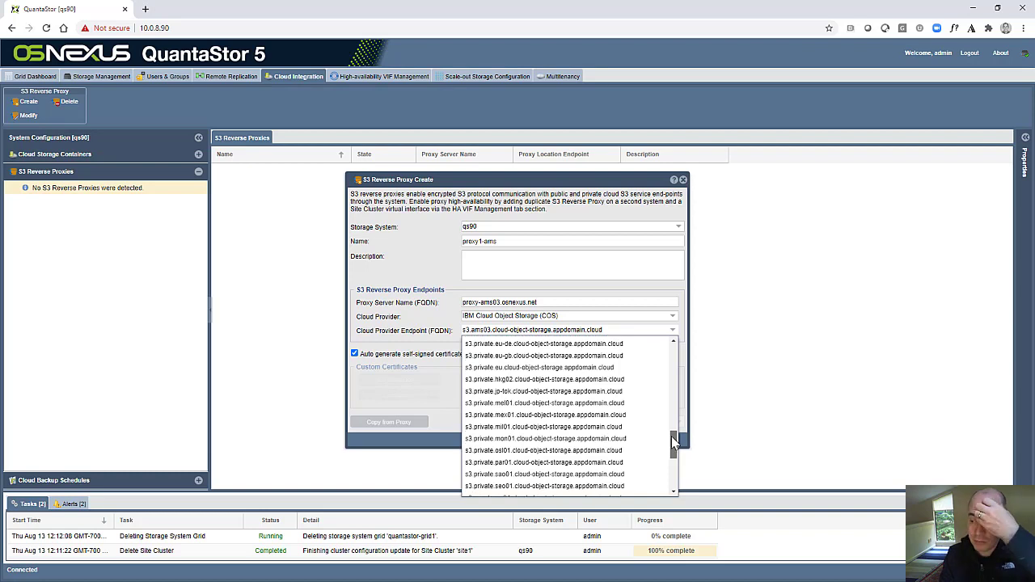
pyautogui.moveTo(671, 436)
pyautogui.mouseDown()
pyautogui.moveTo(671, 426)
pyautogui.moveTo(674, 437)
pyautogui.mouseUp()
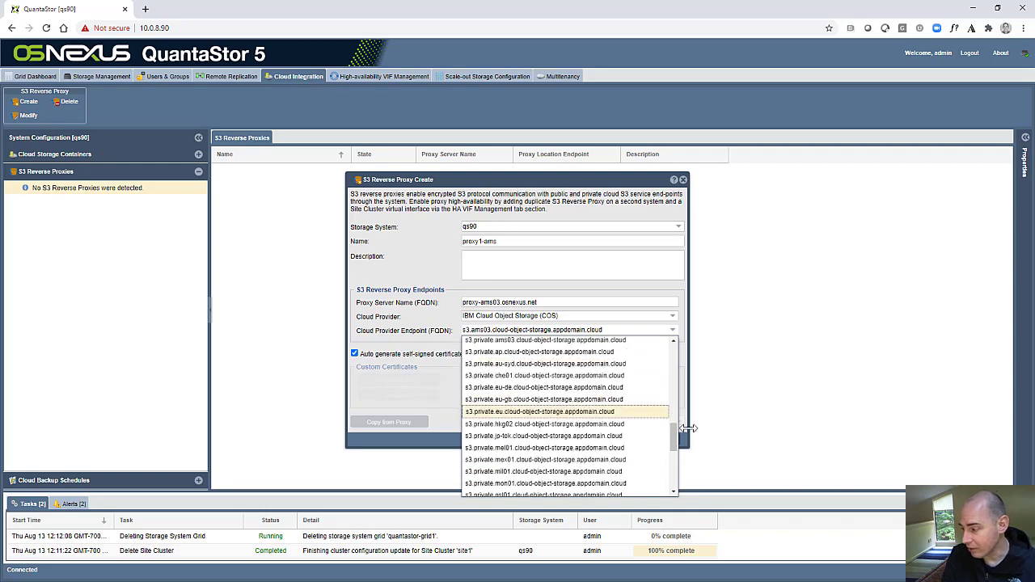
pyautogui.moveTo(675, 435); pyautogui.dragTo(672, 348)
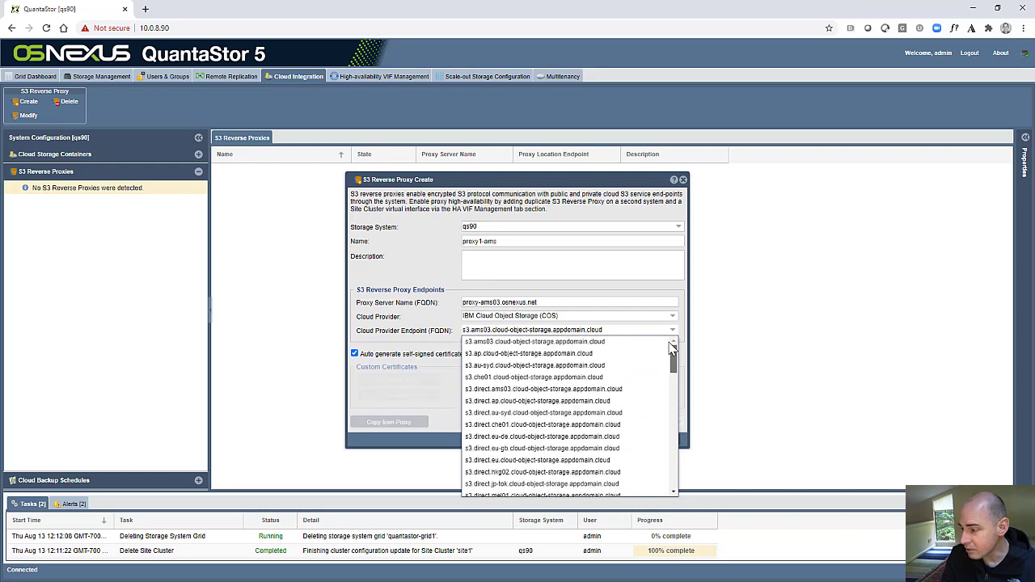
pyautogui.click(570, 342)
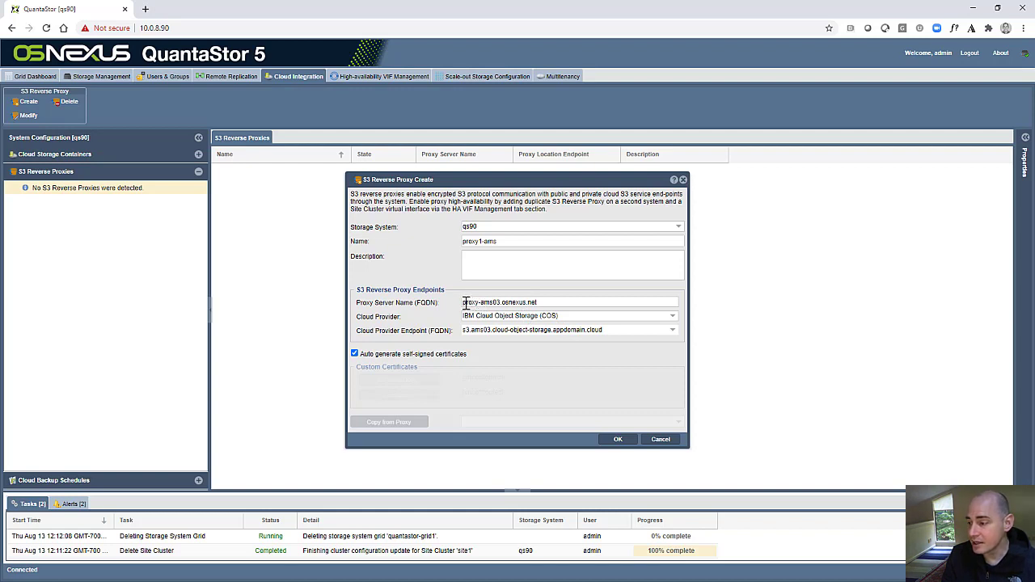
pyautogui.moveTo(465, 303); pyautogui.dragTo(542, 304)
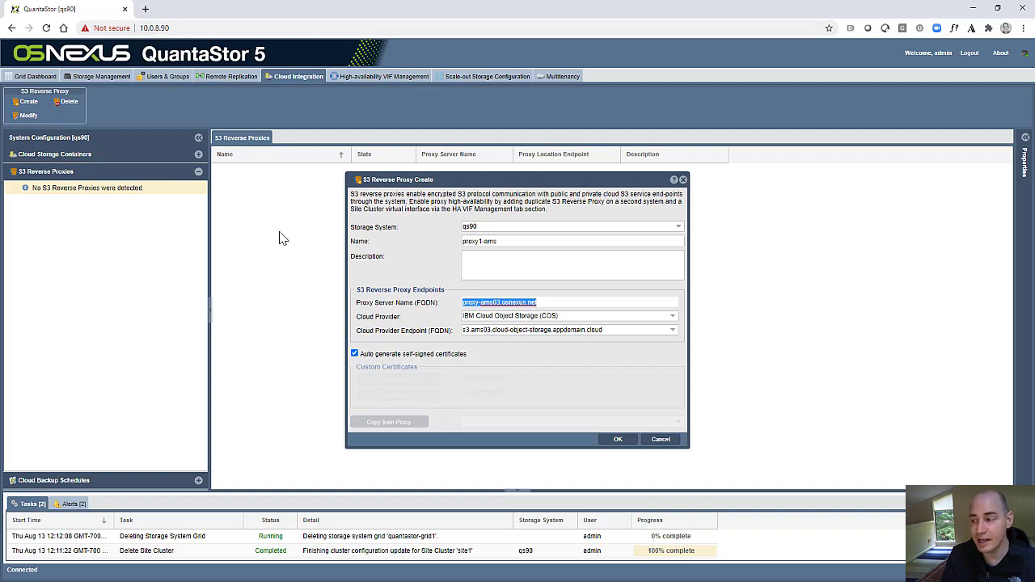
pyautogui.click(534, 303)
pyautogui.moveTo(545, 303); pyautogui.dragTo(453, 302)
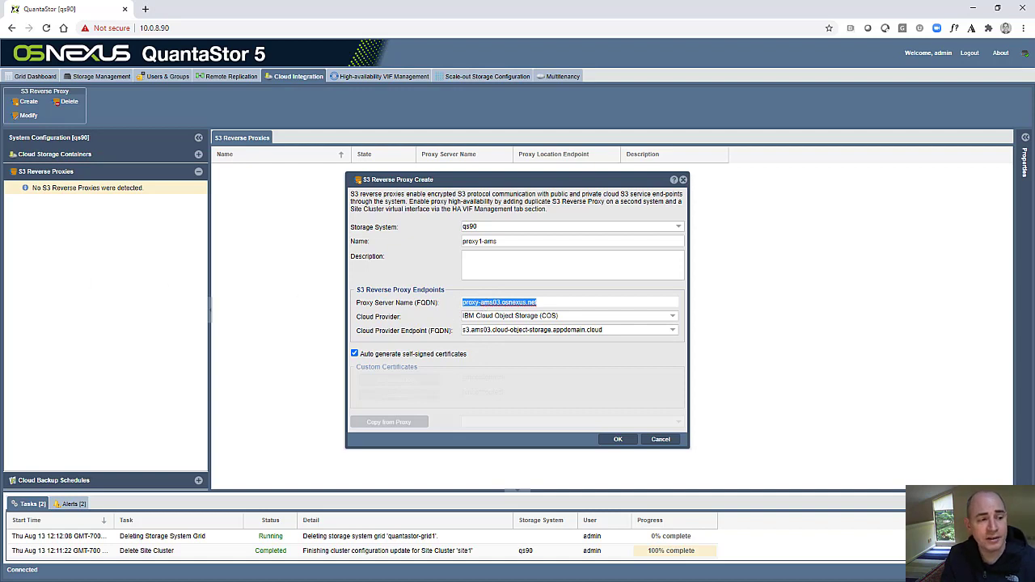
pyautogui.hotkey('alt', 'Tab')
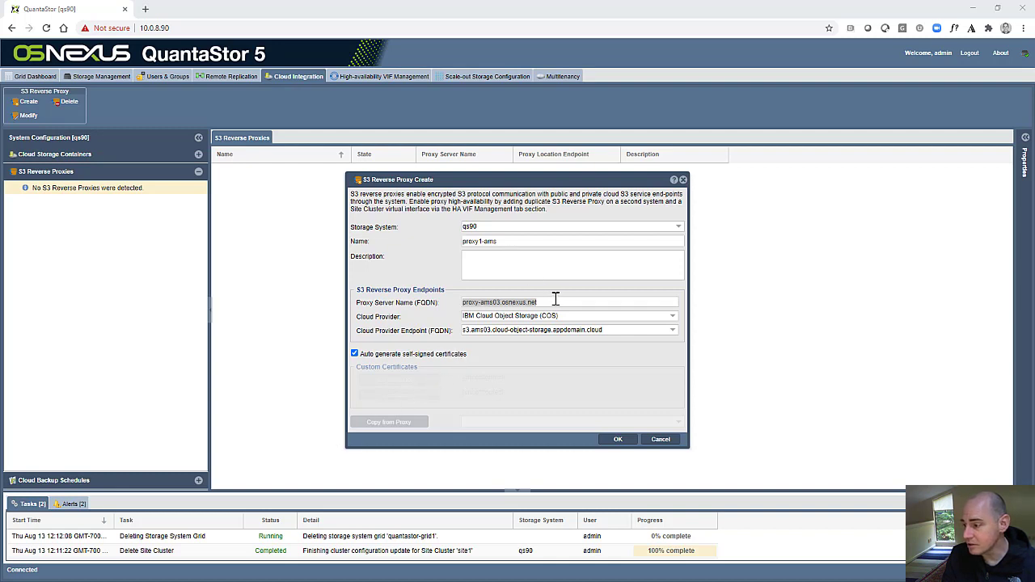
# Remove the 1 from the proxy's name and restore the name to proxy1-ams.
pyautogui.click(534, 242)
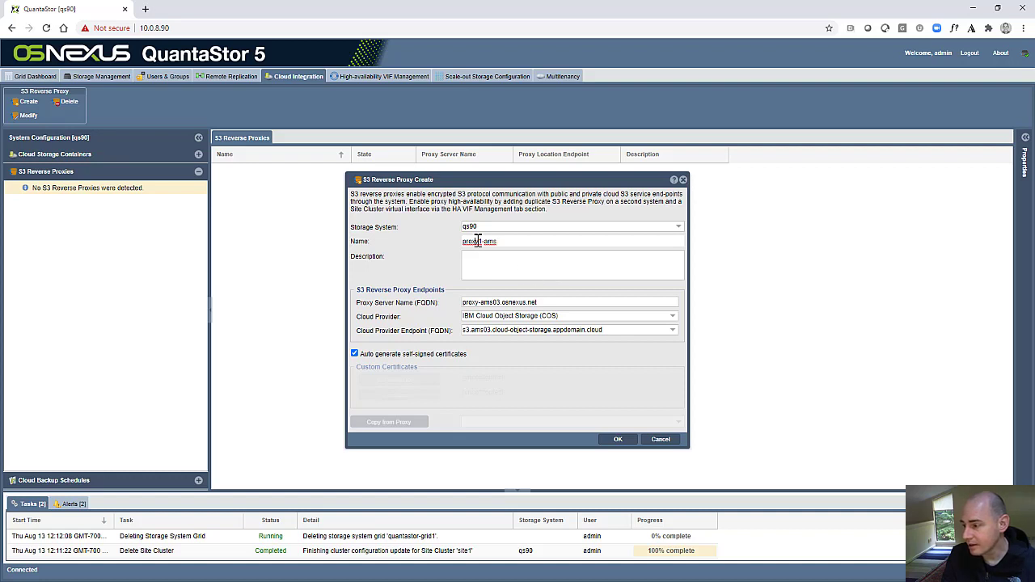
pyautogui.press('Delete')
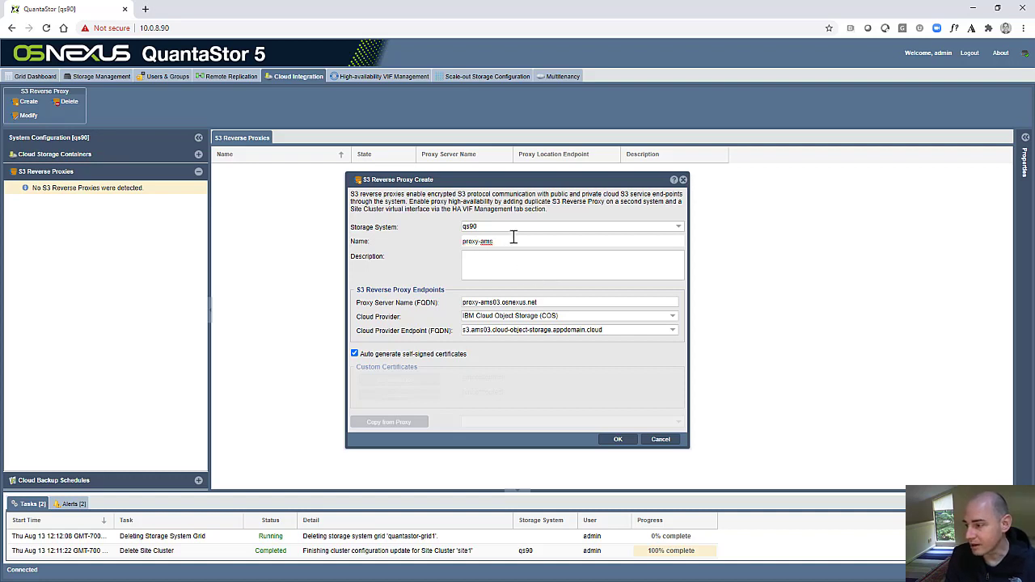
pyautogui.write('1')
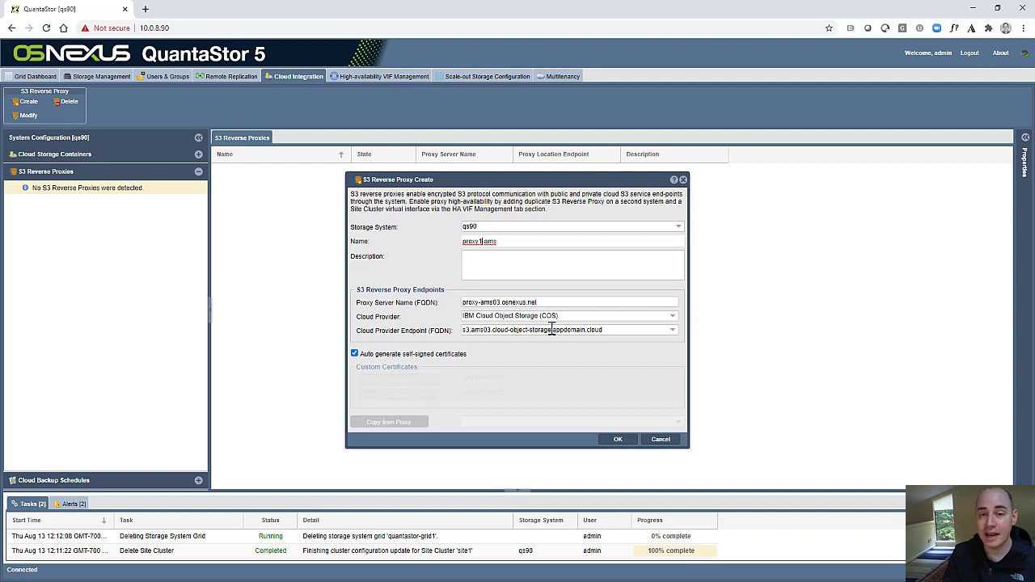
# Turn off auto-generated self-signed certificates and view the custom certificate key and certificate entry dialogs without entering anything.
pyautogui.click(451, 362)
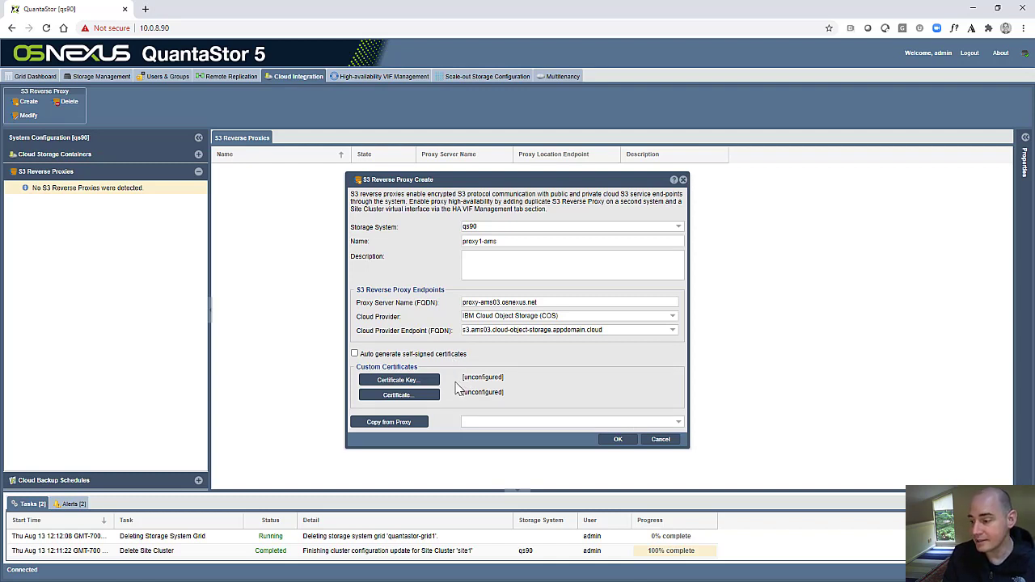
pyautogui.click(430, 385)
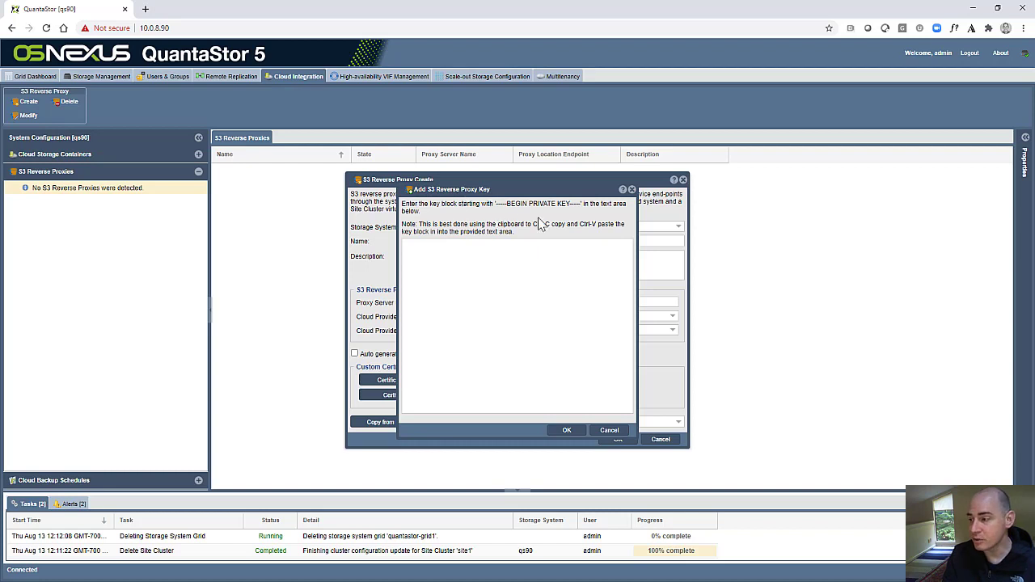
pyautogui.click(607, 431)
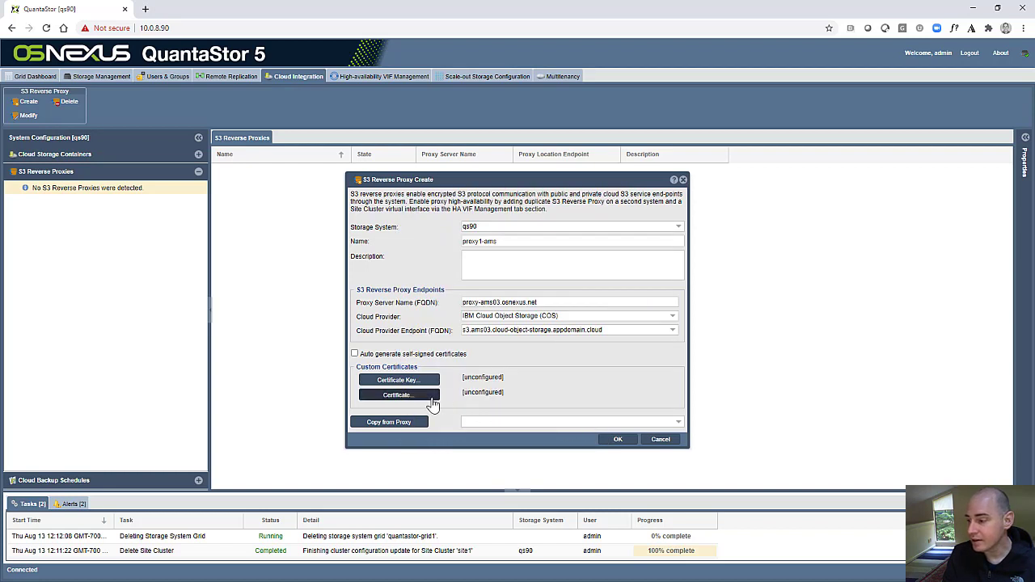
pyautogui.click(433, 395)
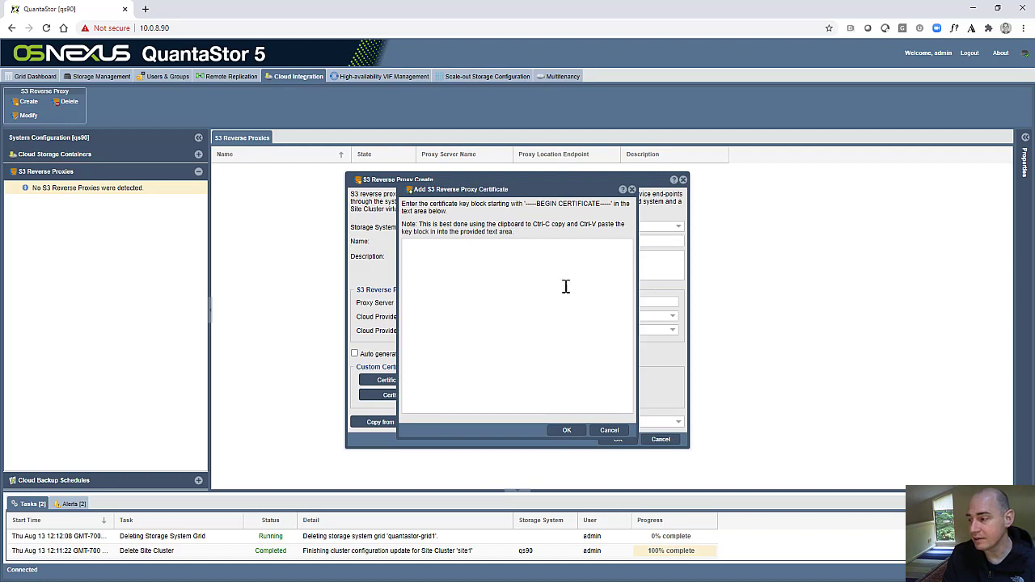
pyautogui.click(610, 431)
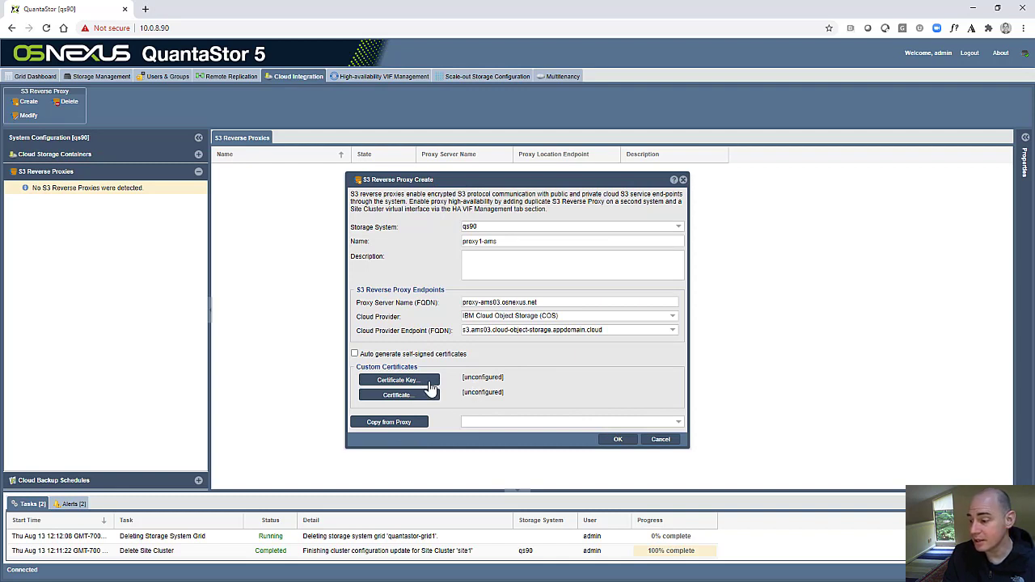
# Enable auto-generation of self-signed certificates and create the S3 reverse proxy.
pyautogui.click(355, 354)
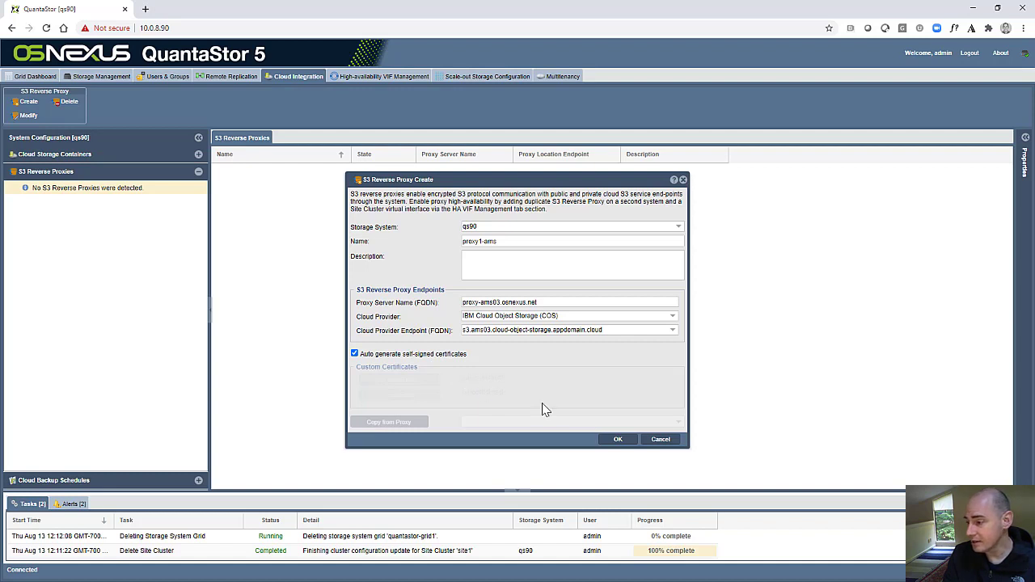
pyautogui.click(618, 442)
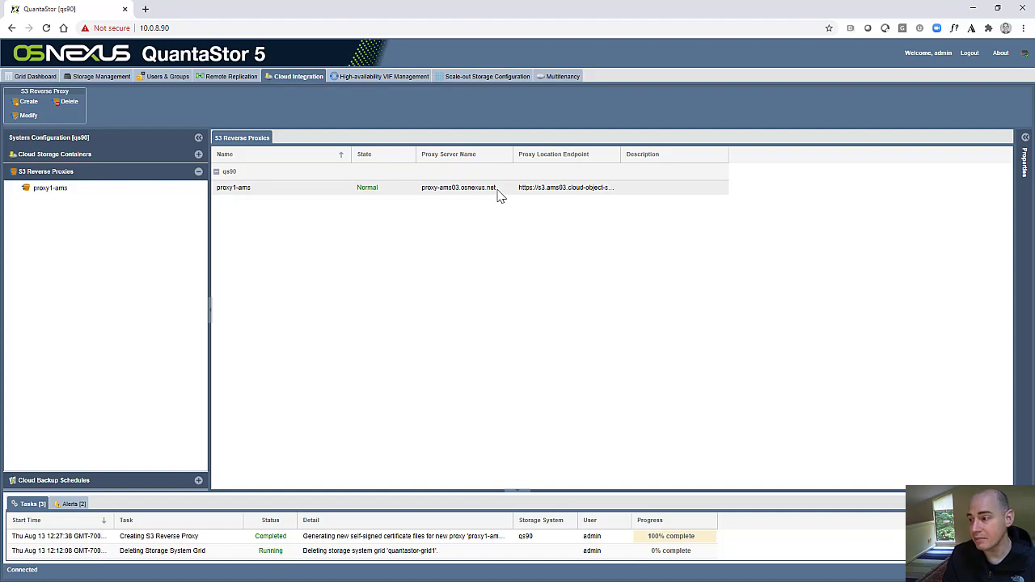
# Switch to the hosts file in Notepad++, examine the 10.0.8.90 entry, and copy its host name proxy-ams03.osnexus.net.
pyautogui.moveTo(0, 324); pyautogui.dragTo(468, 176)
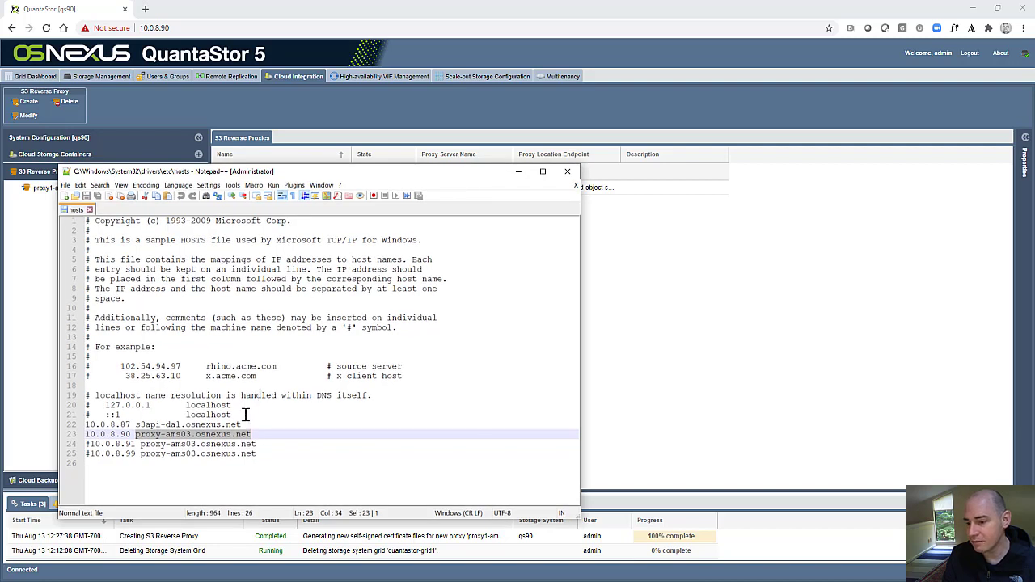
pyautogui.click(161, 444)
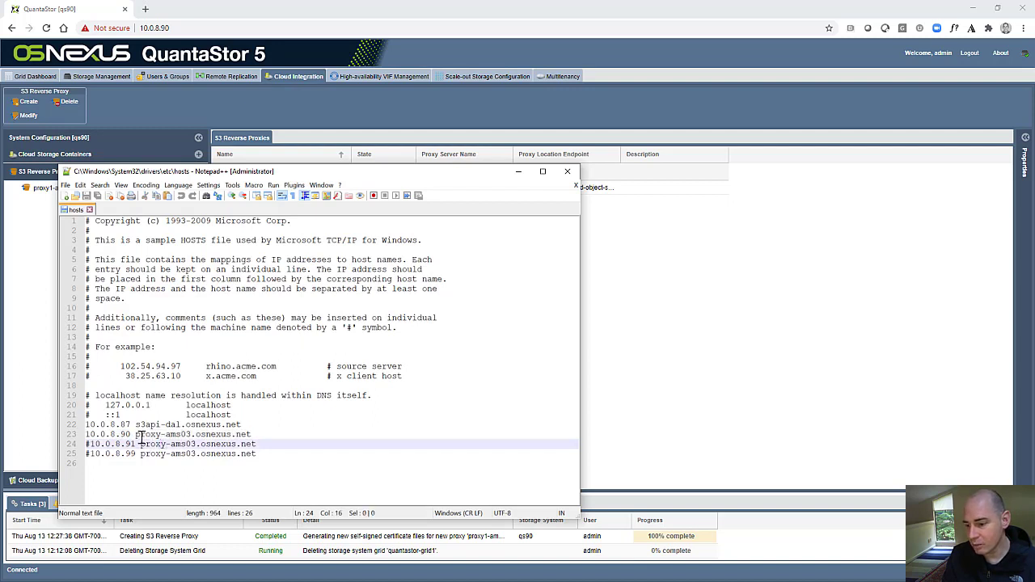
pyautogui.moveTo(135, 434); pyautogui.dragTo(253, 434)
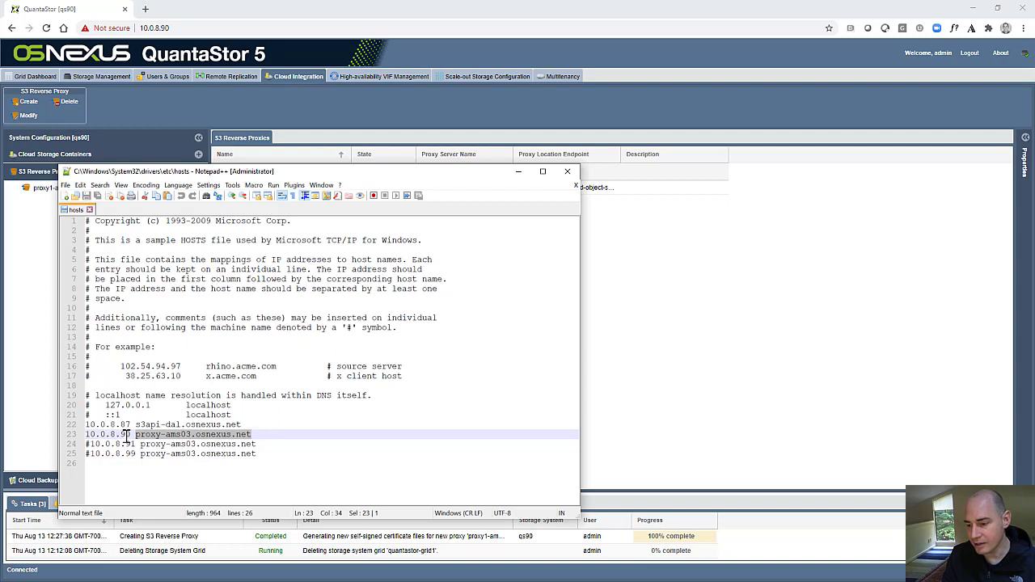
pyautogui.click(153, 435)
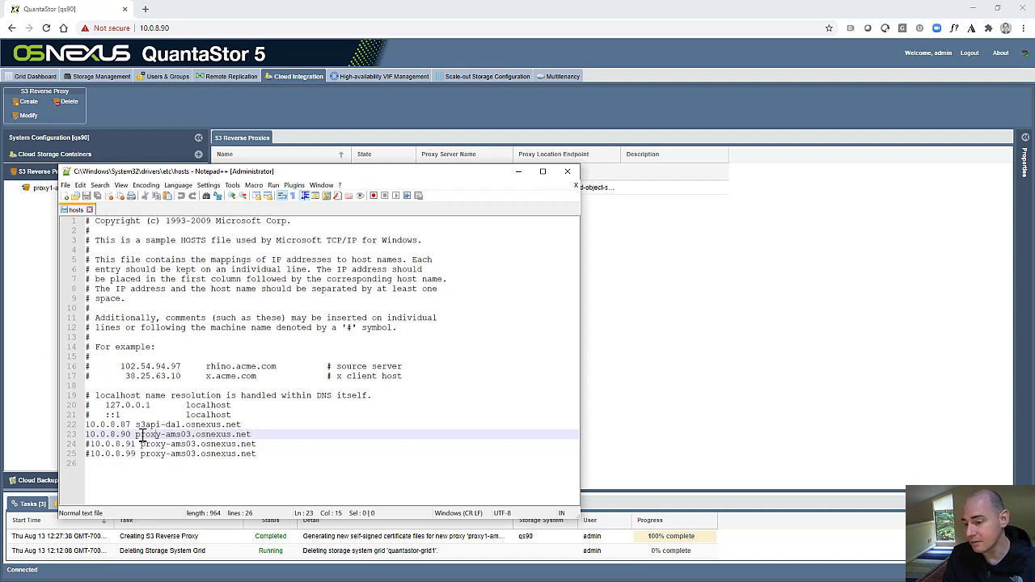
pyautogui.moveTo(135, 435); pyautogui.dragTo(253, 434)
pyautogui.hotkey('ctrl', 'c')
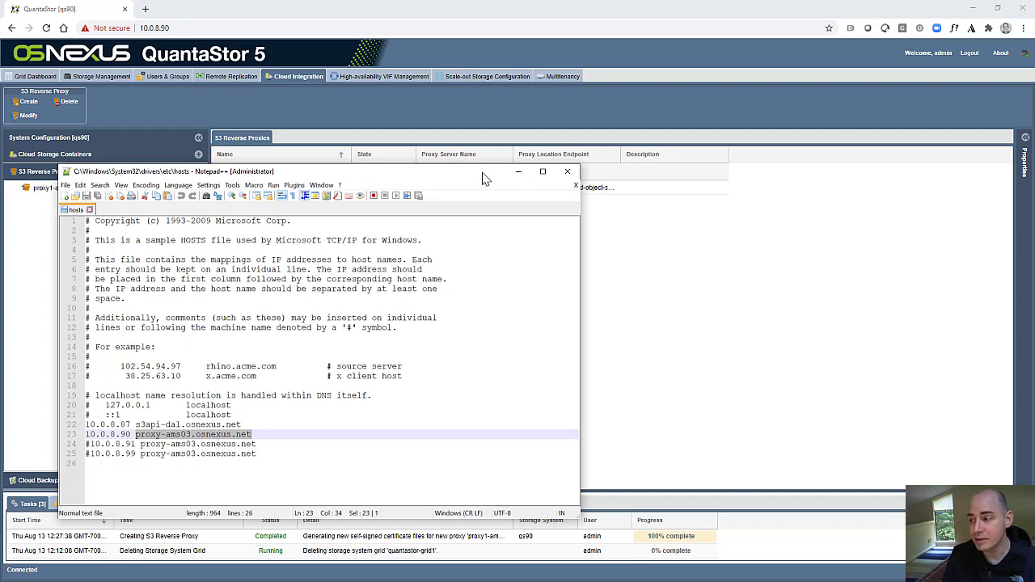
pyautogui.moveTo(464, 173); pyautogui.dragTo(0, 156)
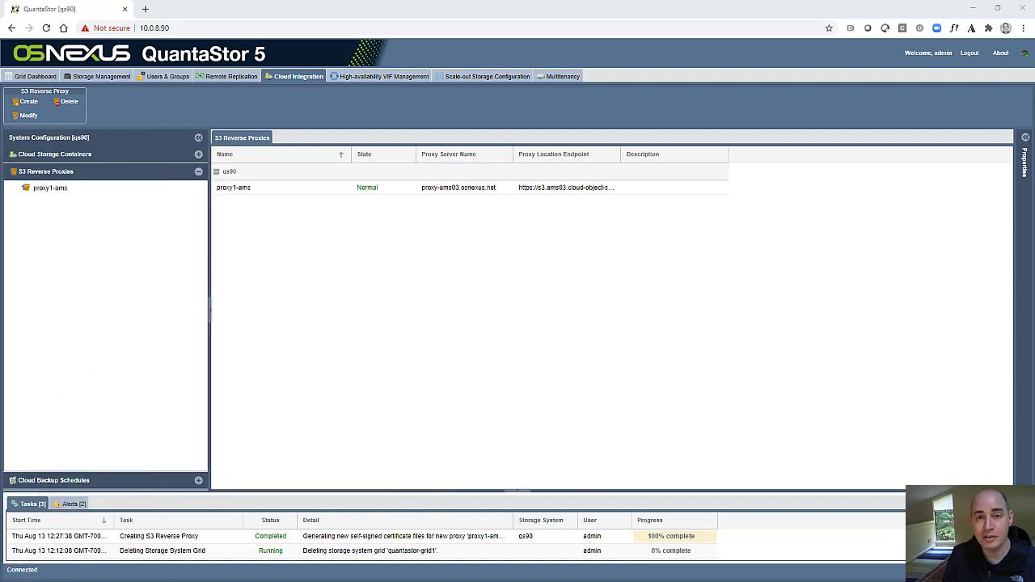
# Open the copied host name proxy-ams03.osnexus.net in a new browser tab.
pyautogui.click(146, 9)
pyautogui.hotkey('ctrl', 'v')
pyautogui.press('Return')
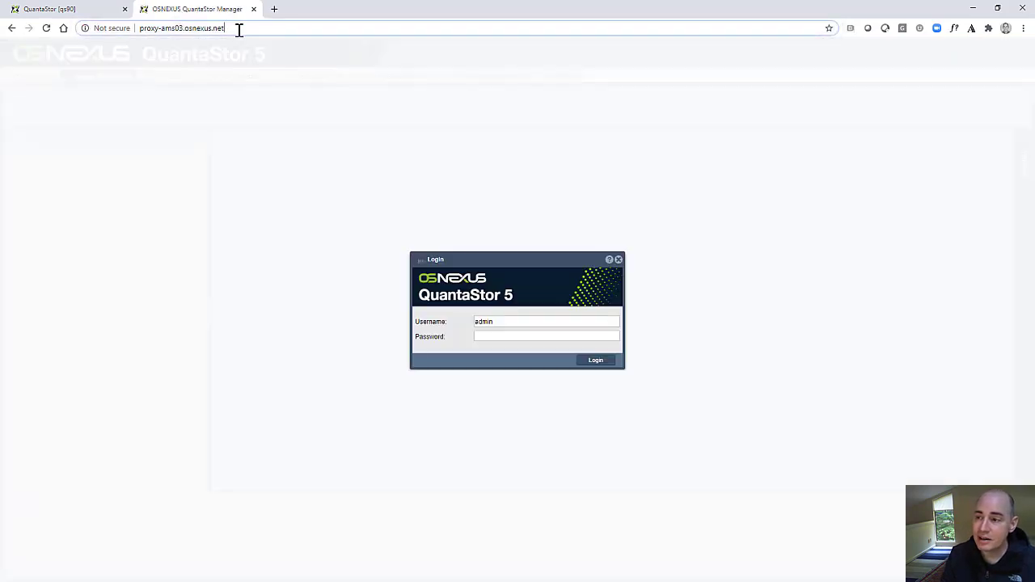
pyautogui.click(236, 30)
pyautogui.press('Home')
pyautogui.write('https:')
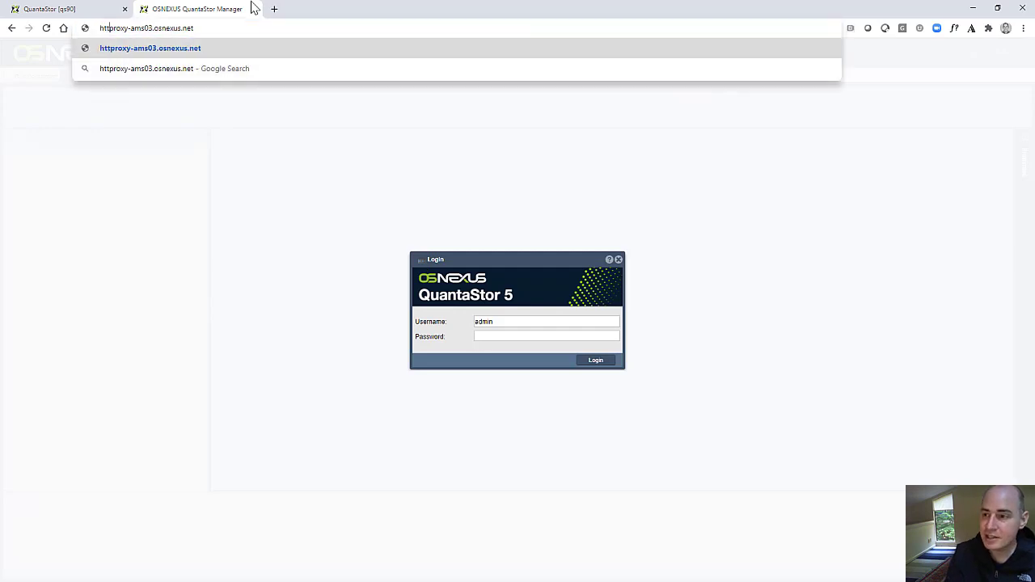
pyautogui.write('//')
pyautogui.press('Return')
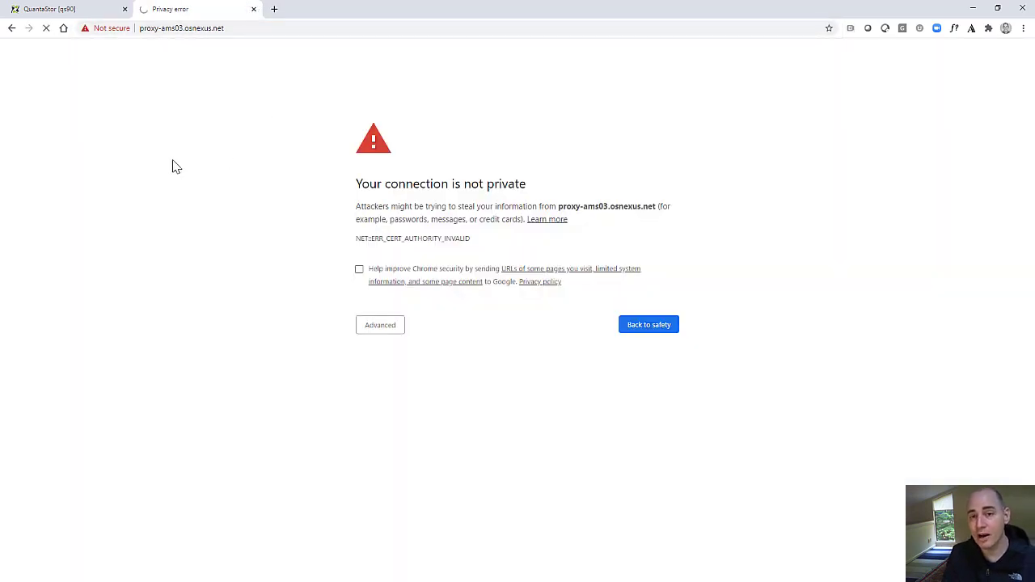
# Proceed past the certificate warning to proxy-ams03.osnexus.net and examine the message in the returned XML response.
pyautogui.click(384, 334)
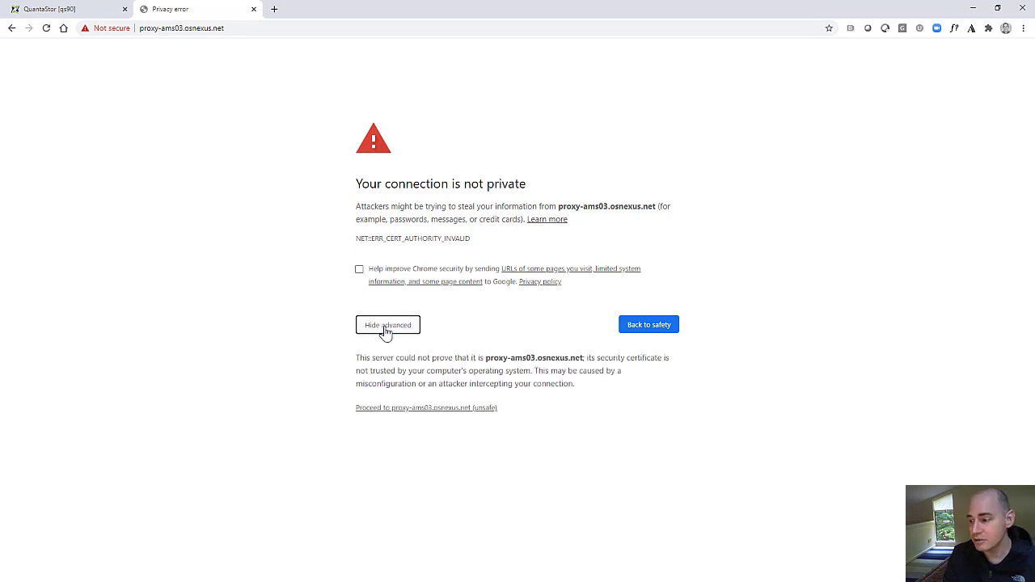
pyautogui.click(409, 411)
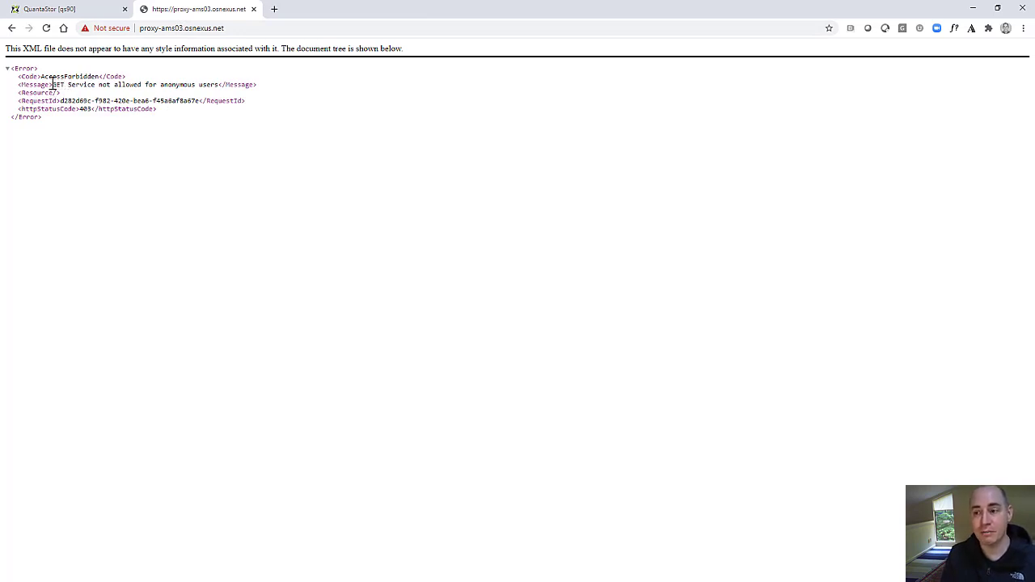
pyautogui.moveTo(53, 84); pyautogui.dragTo(220, 84)
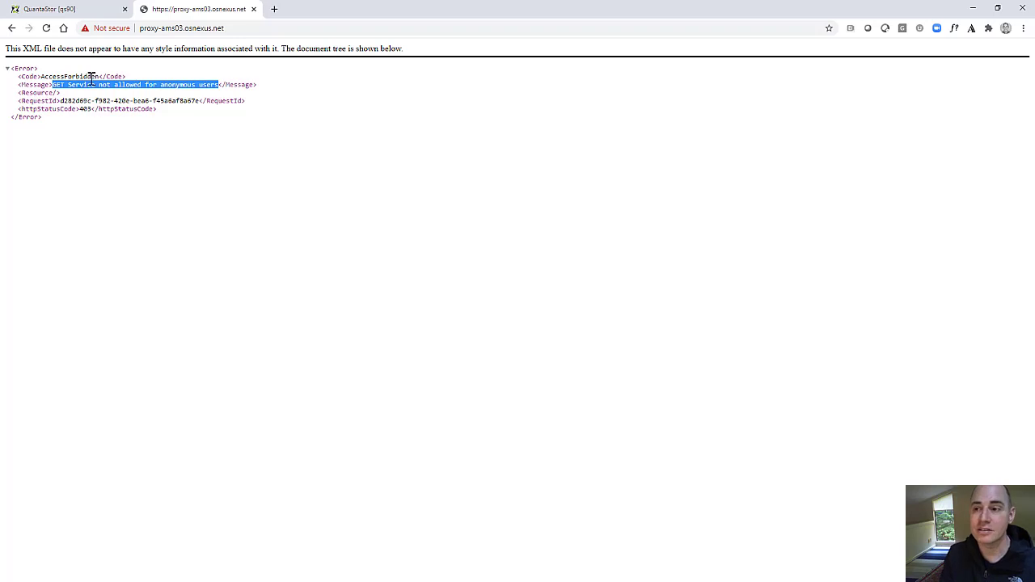
# Return to the QuantaStor page and create a storage grid named quantastor-grid from the qs90 system.
pyautogui.click(81, 16)
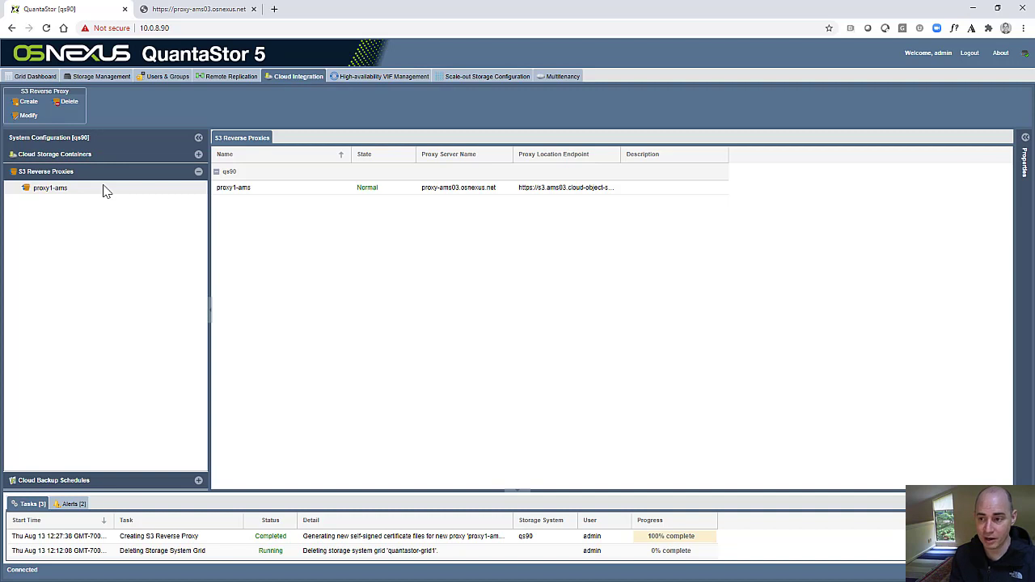
pyautogui.click(103, 77)
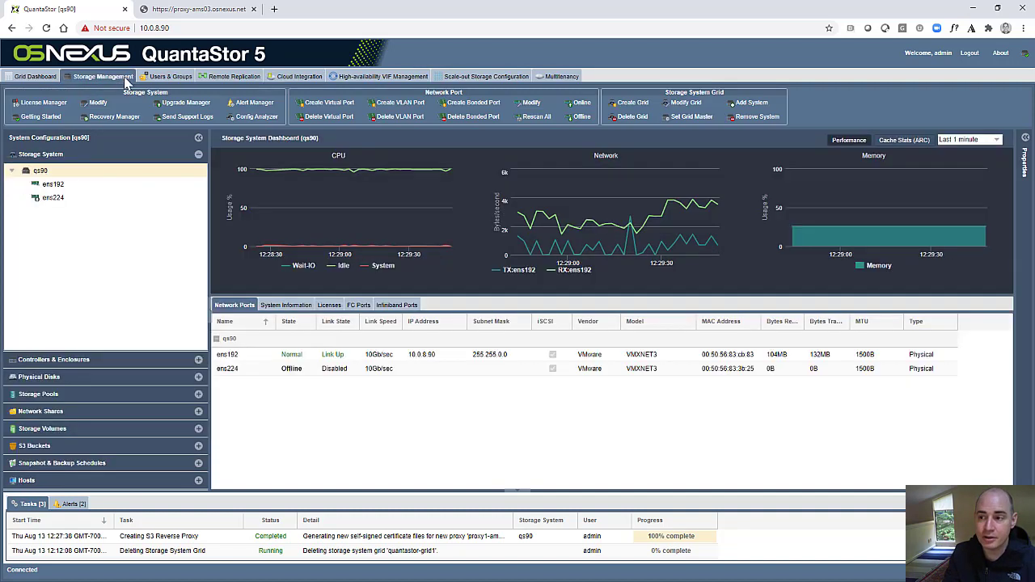
pyautogui.rightClick(77, 172)
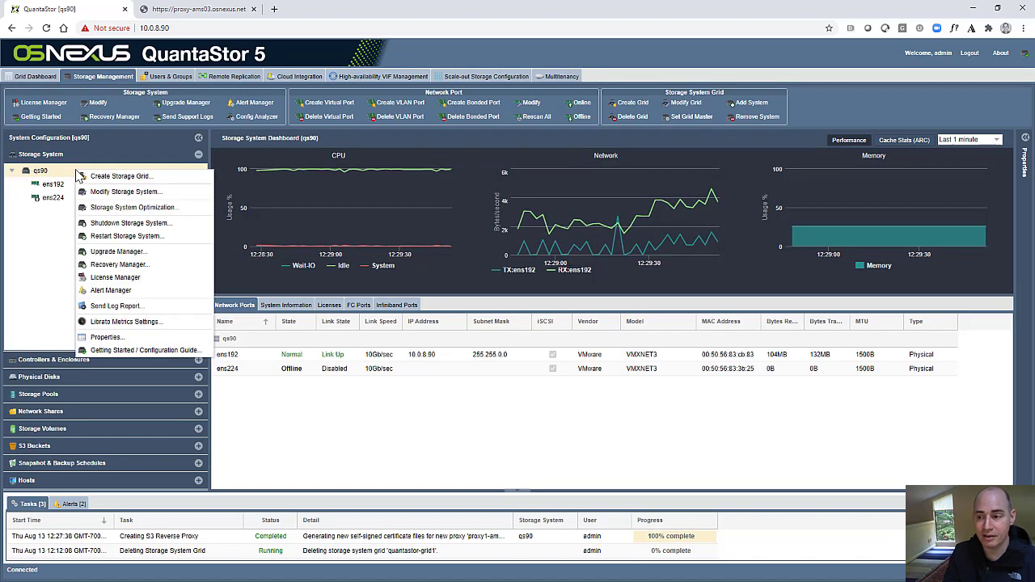
pyautogui.click(120, 178)
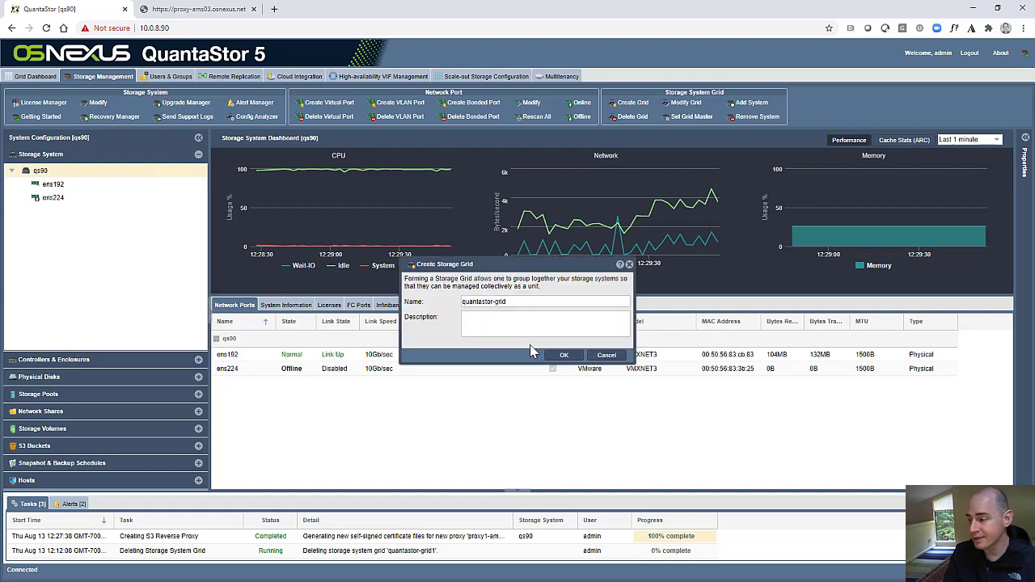
pyautogui.click(563, 357)
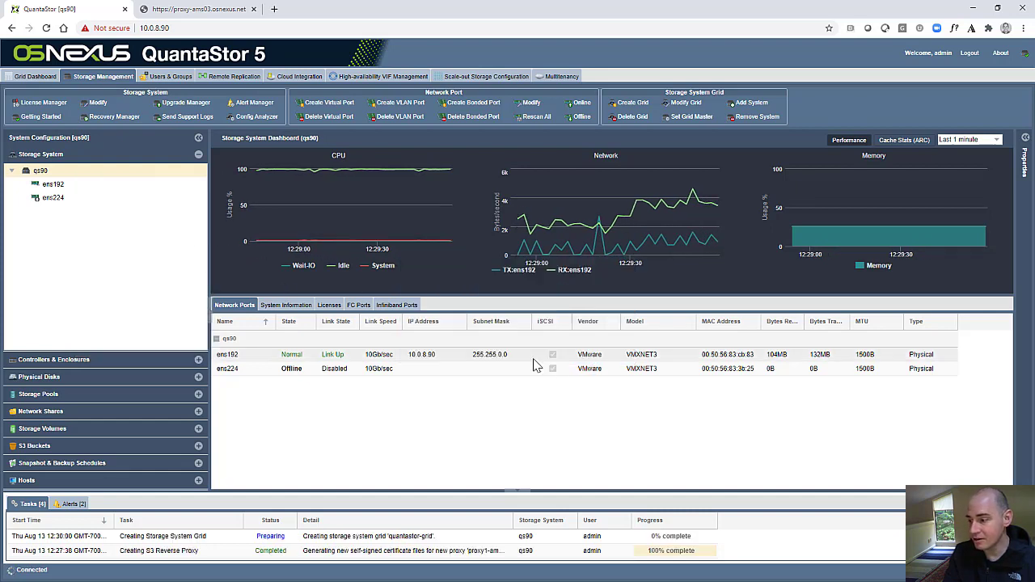
# Add the storage system at 10.0.8.91 to quantastor-grid with the admin username, and select qs91 in the grid.
pyautogui.doubleClick(57, 174)
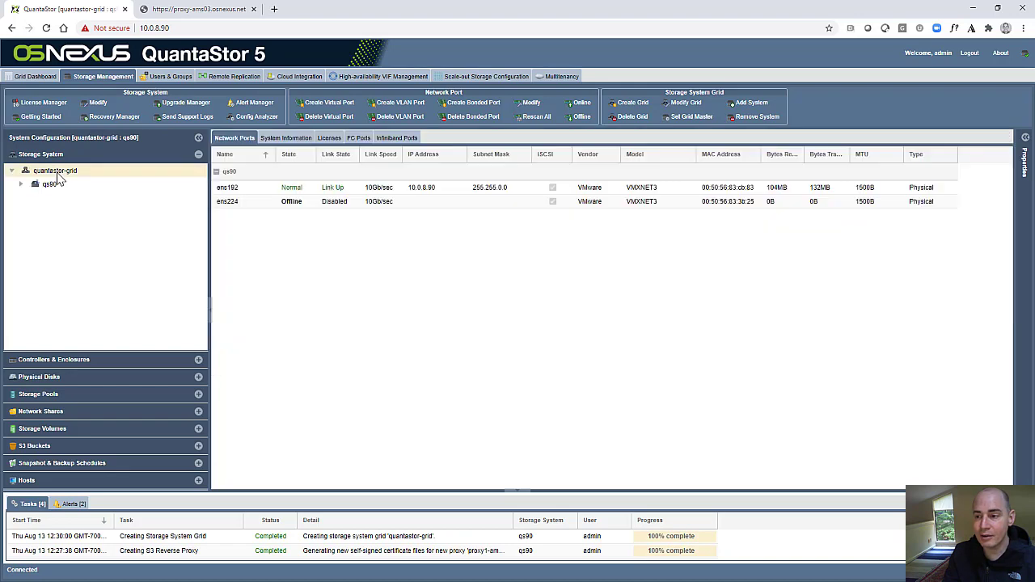
pyautogui.doubleClick(53, 186)
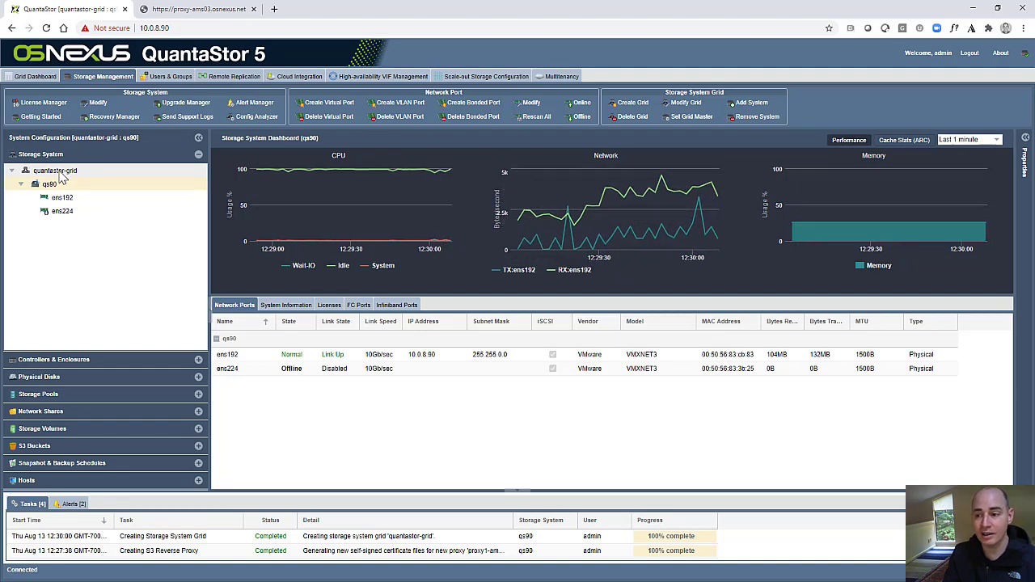
pyautogui.rightClick(59, 173)
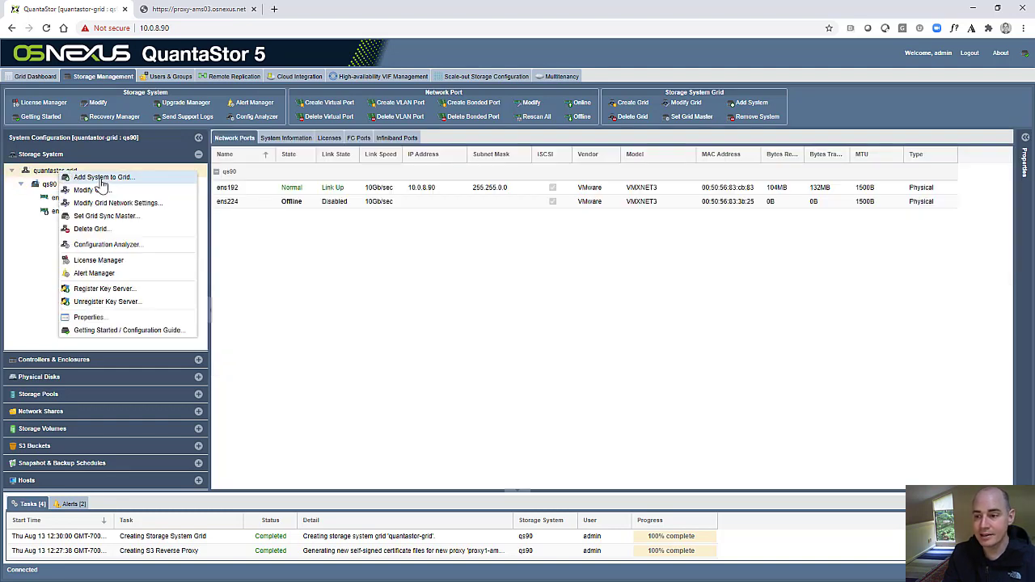
pyautogui.click(98, 178)
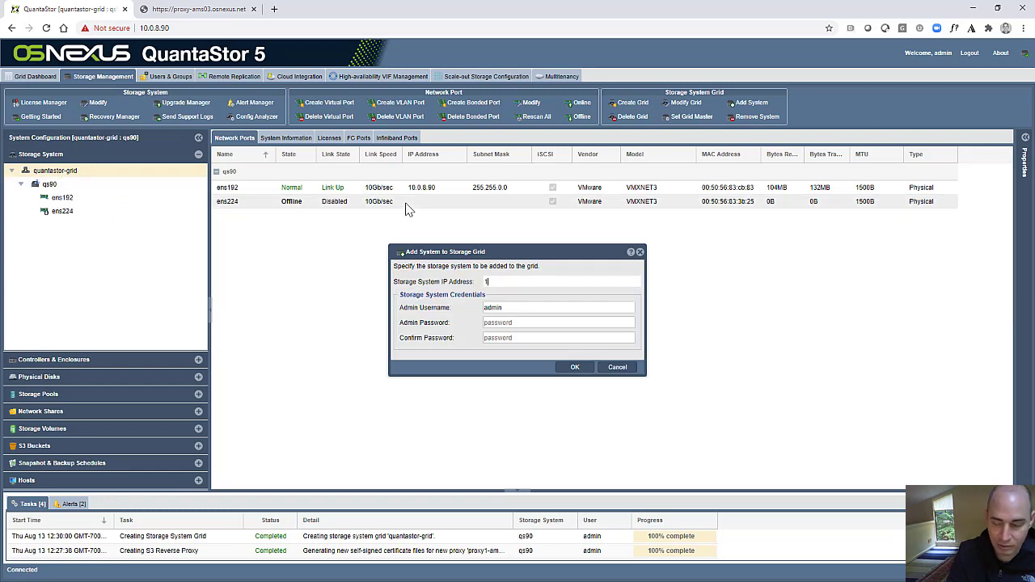
pyautogui.write('10.0.8.91')
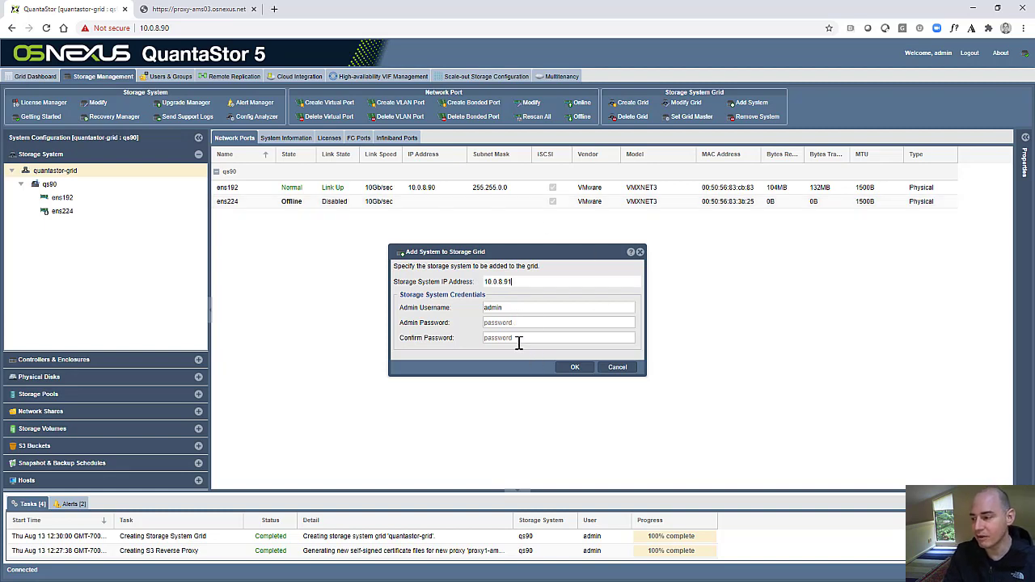
pyautogui.click(569, 368)
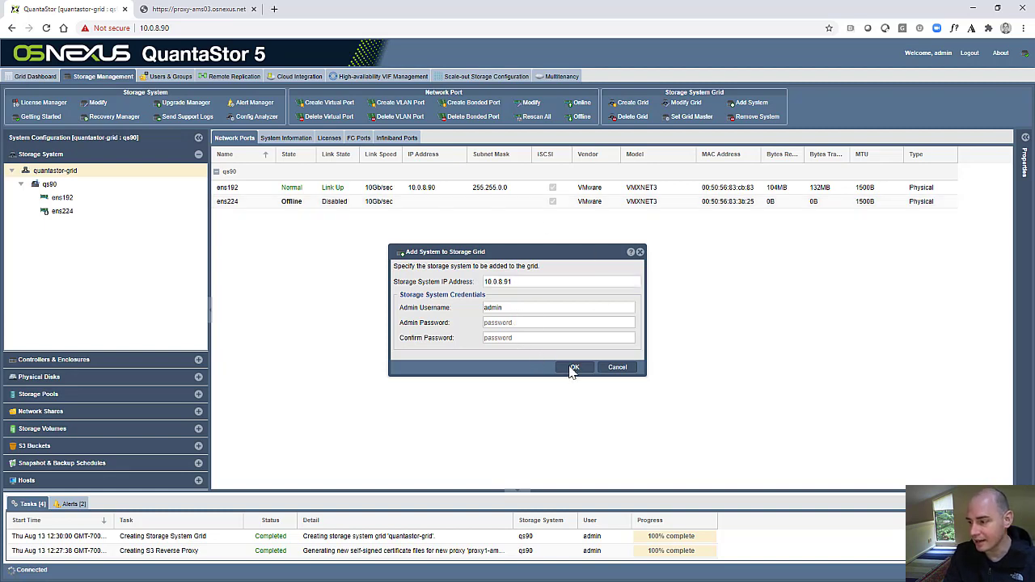
pyautogui.click(42, 224)
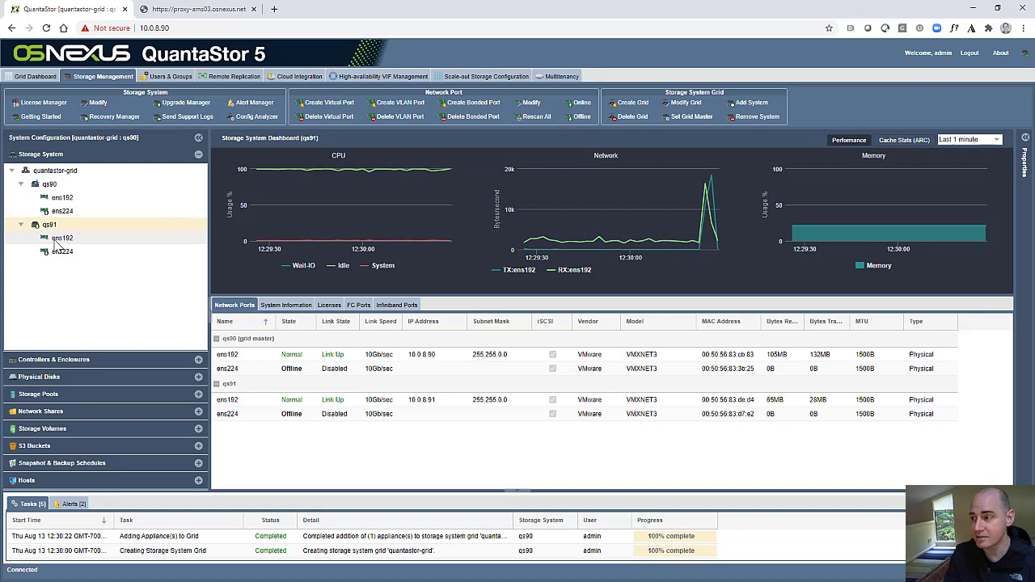
# Create a site cluster named proxycluster with cluster ring interfaces on qs90 (10.0.8.90, ens192) and qs91 (10.0.8.91, ens192).
pyautogui.click(368, 79)
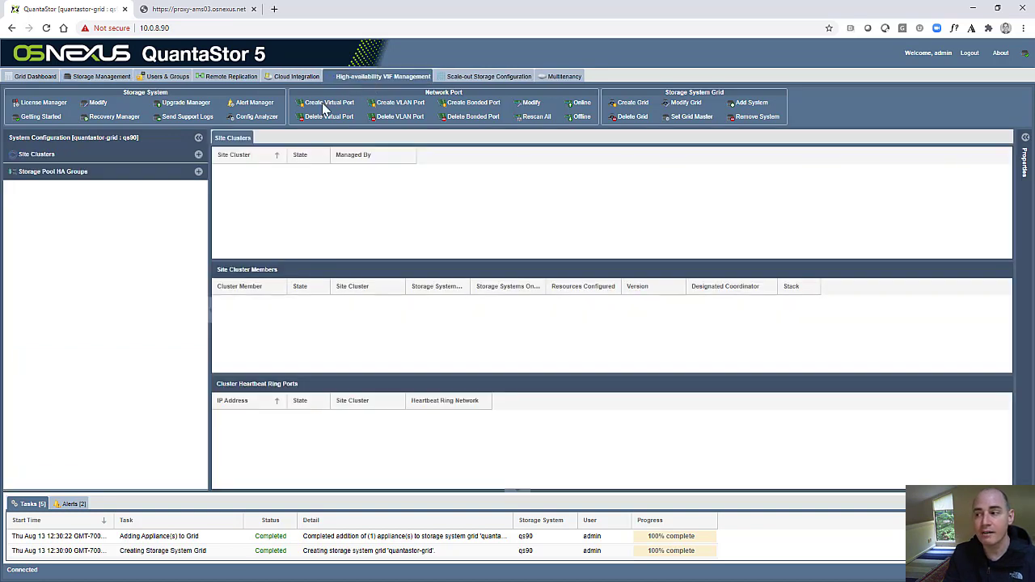
pyautogui.rightClick(63, 226)
pyautogui.click(89, 228)
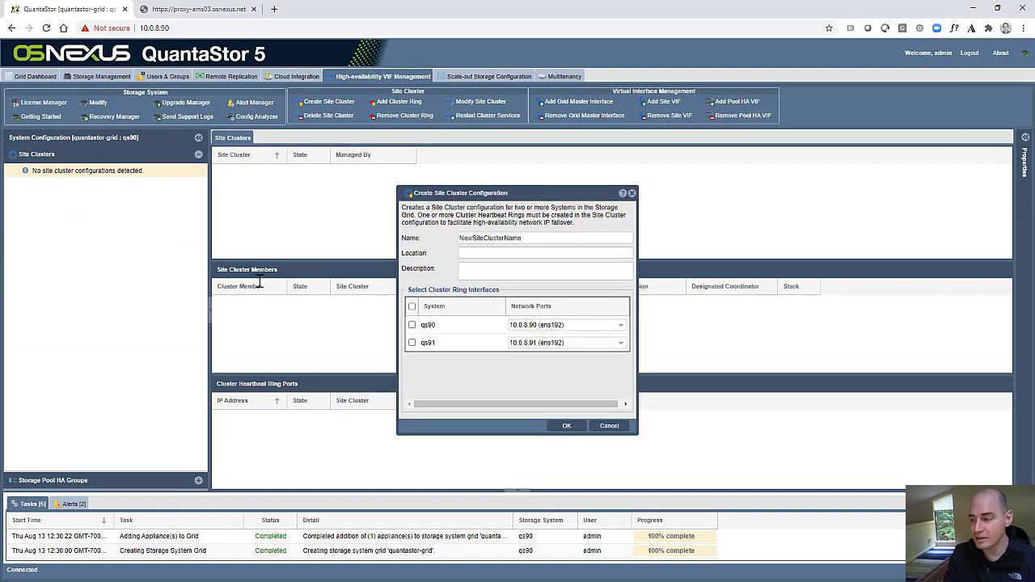
pyautogui.click(412, 307)
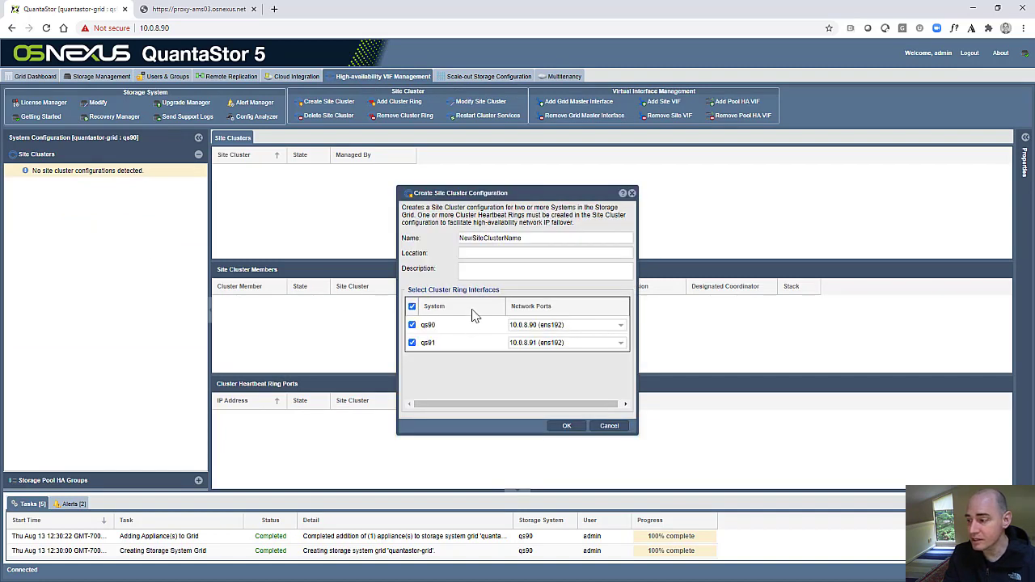
pyautogui.moveTo(532, 238); pyautogui.dragTo(350, 239)
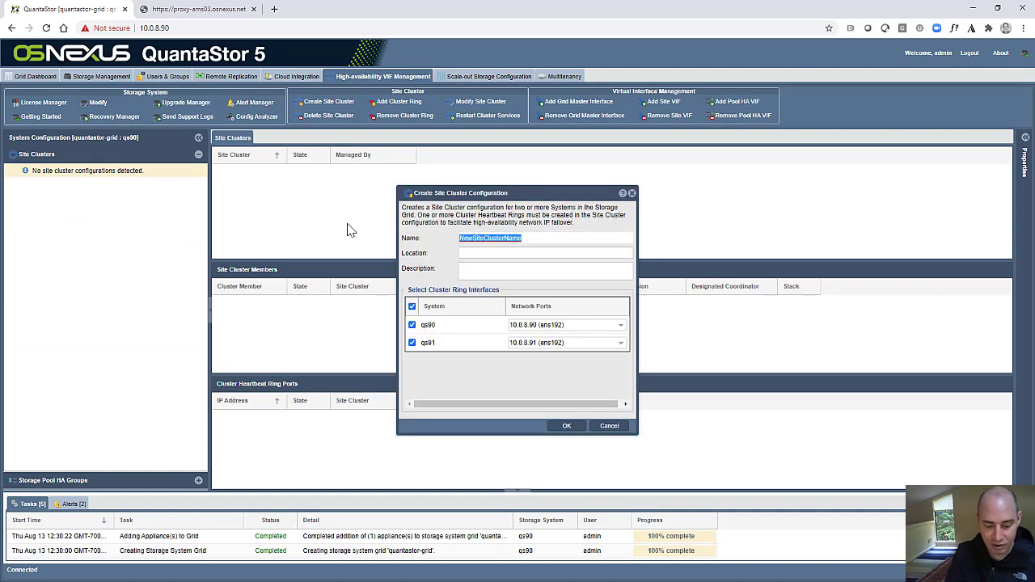
pyautogui.write('proxycluster')
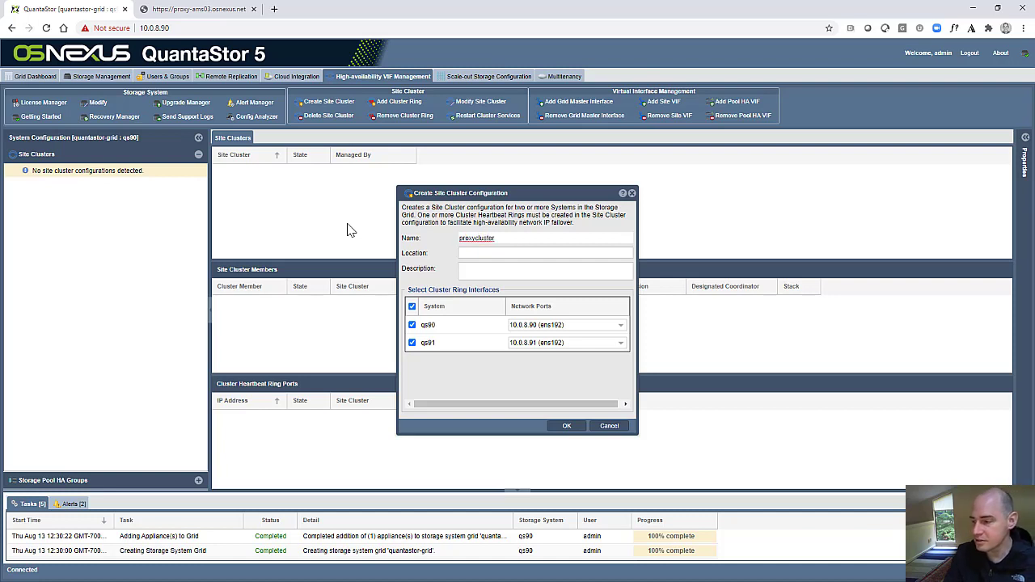
pyautogui.click(566, 426)
# Expand proxycluster and its heartbeat ring, and examine the ring ports and the state of cluster members qs90 and qs91.
pyautogui.click(35, 177)
pyautogui.click(59, 185)
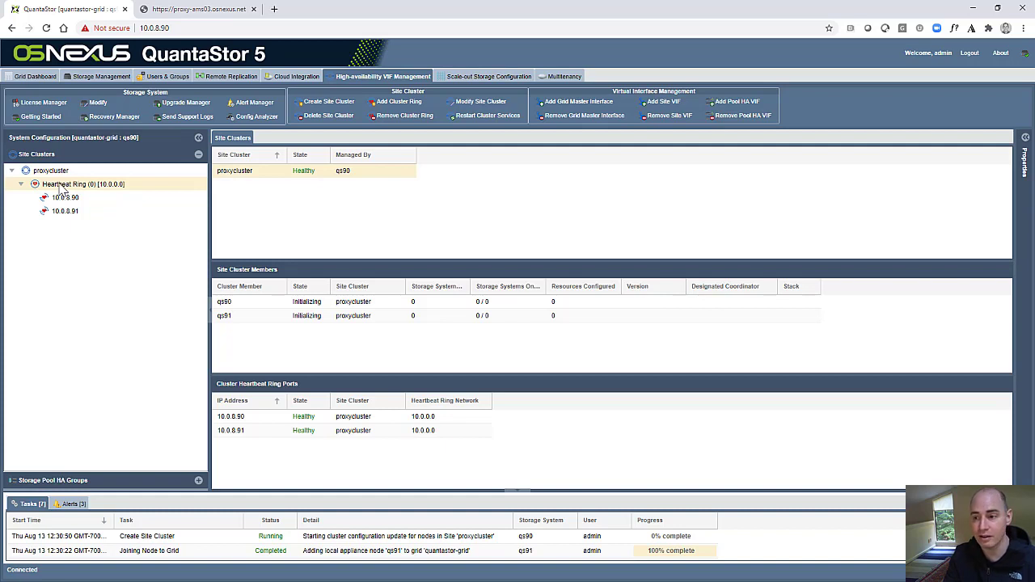
pyautogui.click(323, 301)
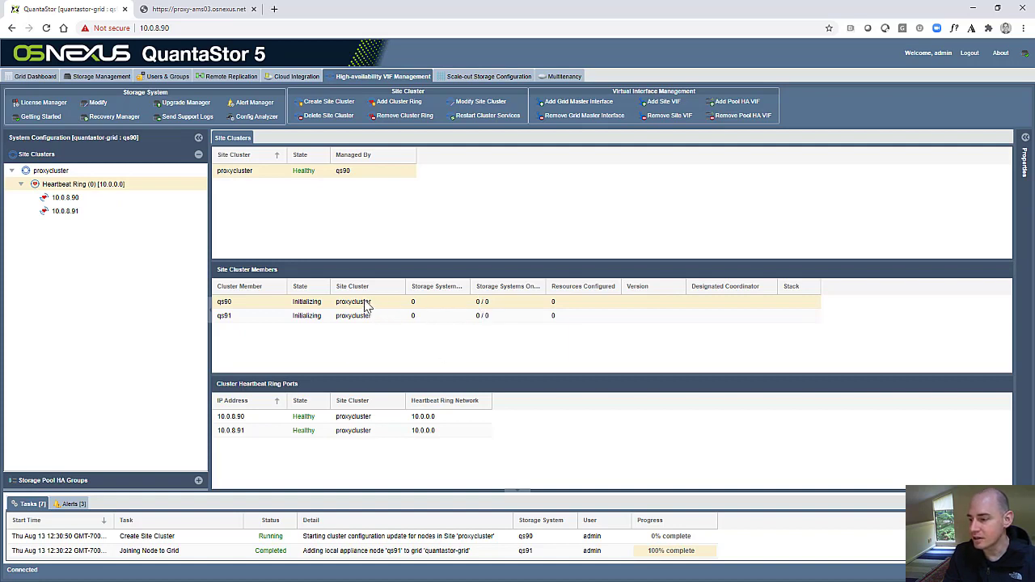
pyautogui.click(317, 288)
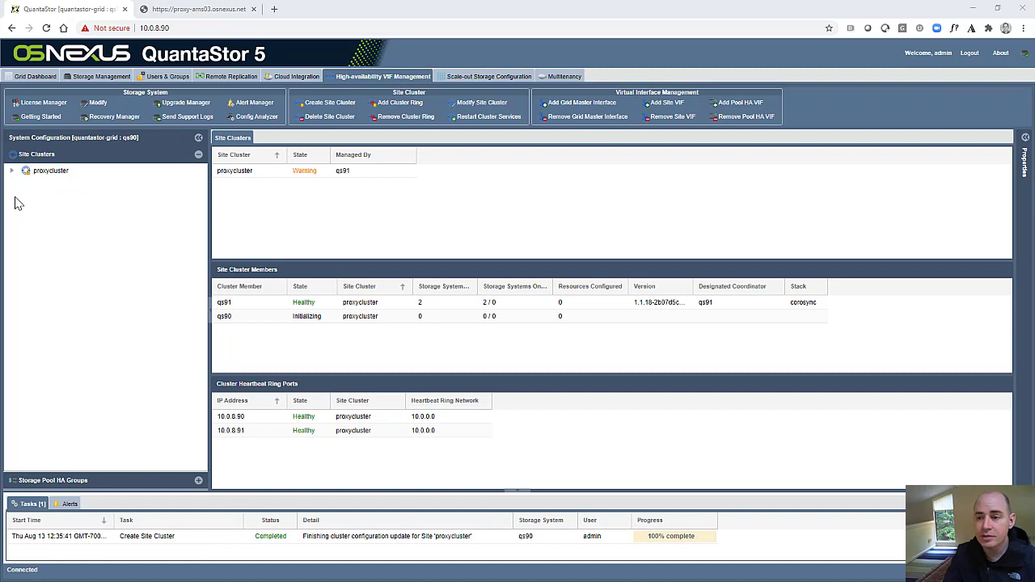
pyautogui.click(13, 170)
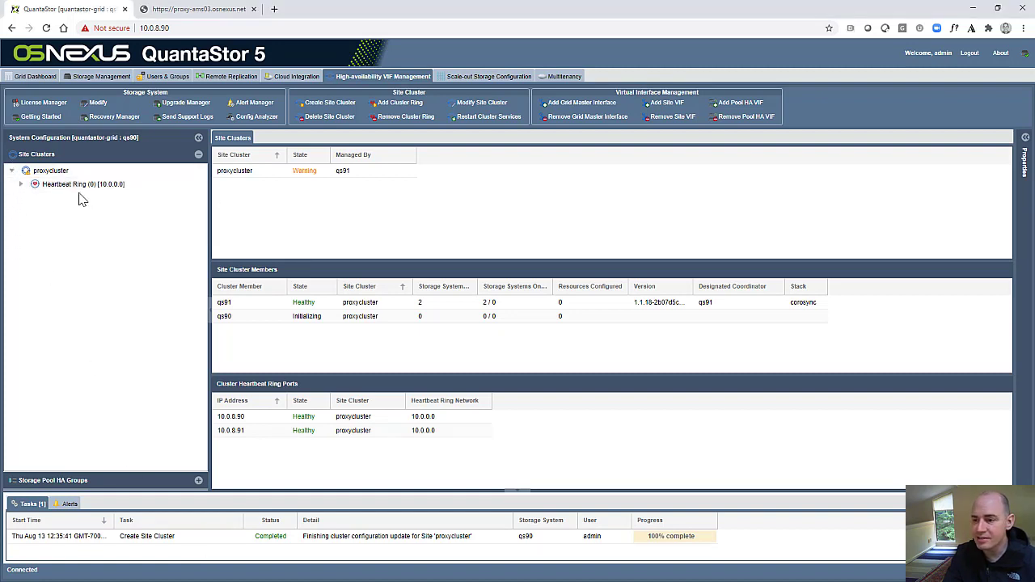
pyautogui.click(21, 185)
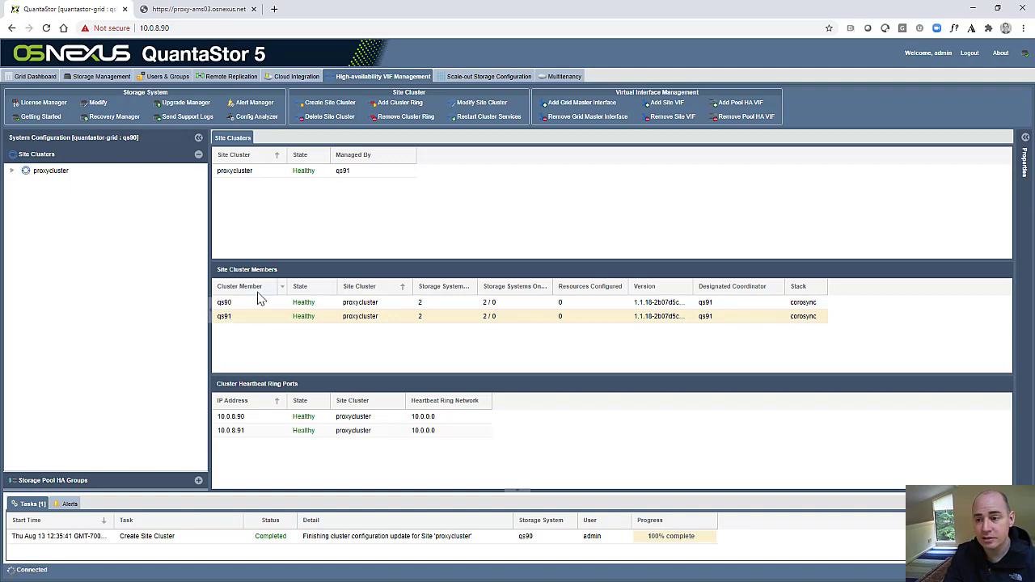
pyautogui.click(44, 172)
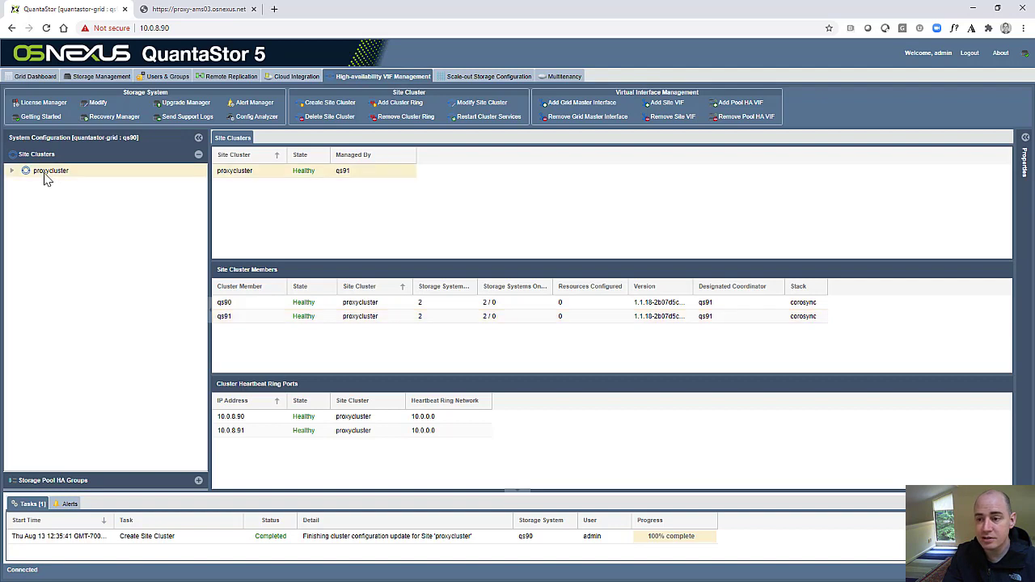
pyautogui.click(50, 185)
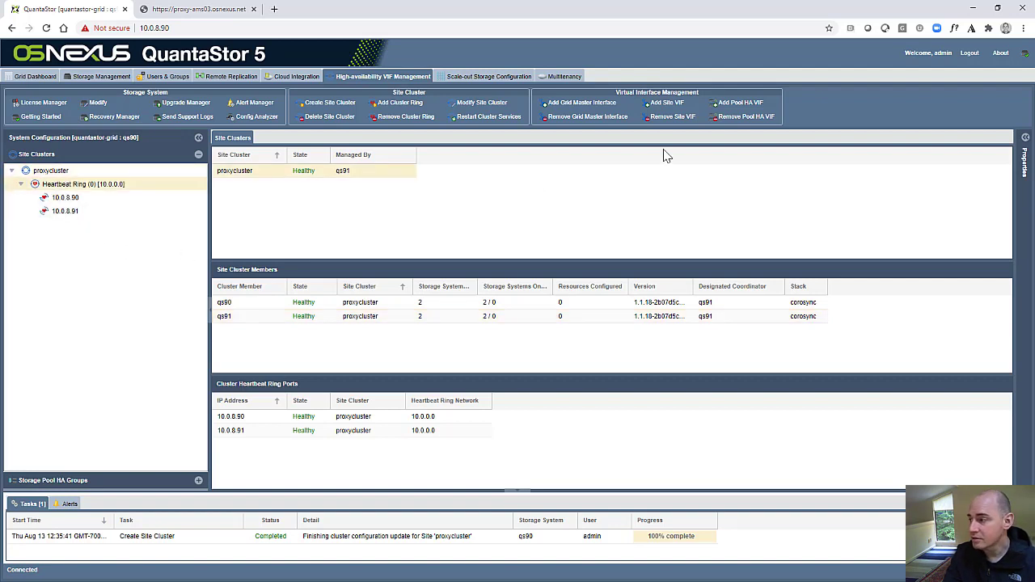
# Add a site cluster virtual interface 10.0.8.99 to proxycluster, attached to ens192 on qs91, and select it in the cluster tree.
pyautogui.click(663, 107)
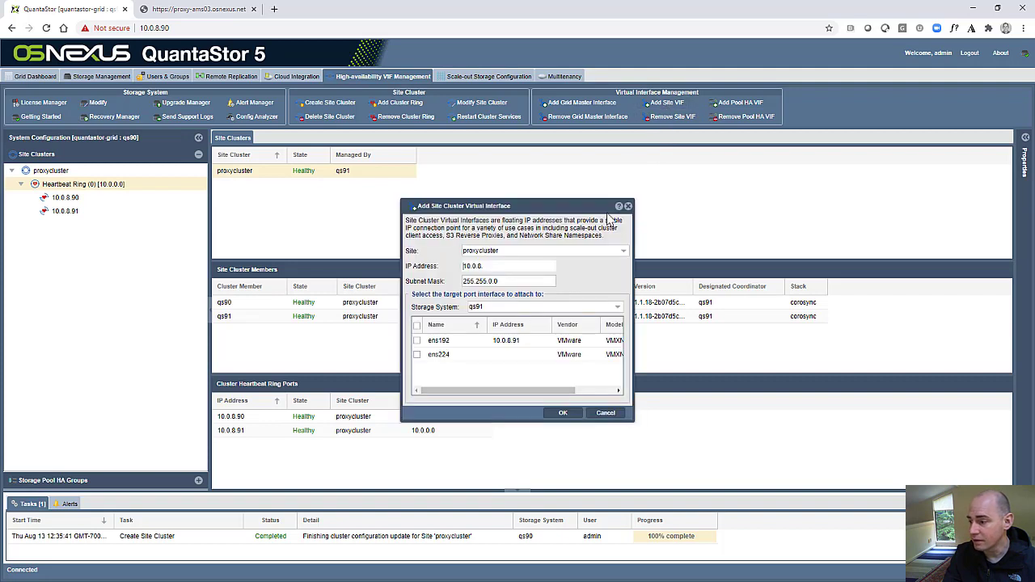
pyautogui.click(486, 267)
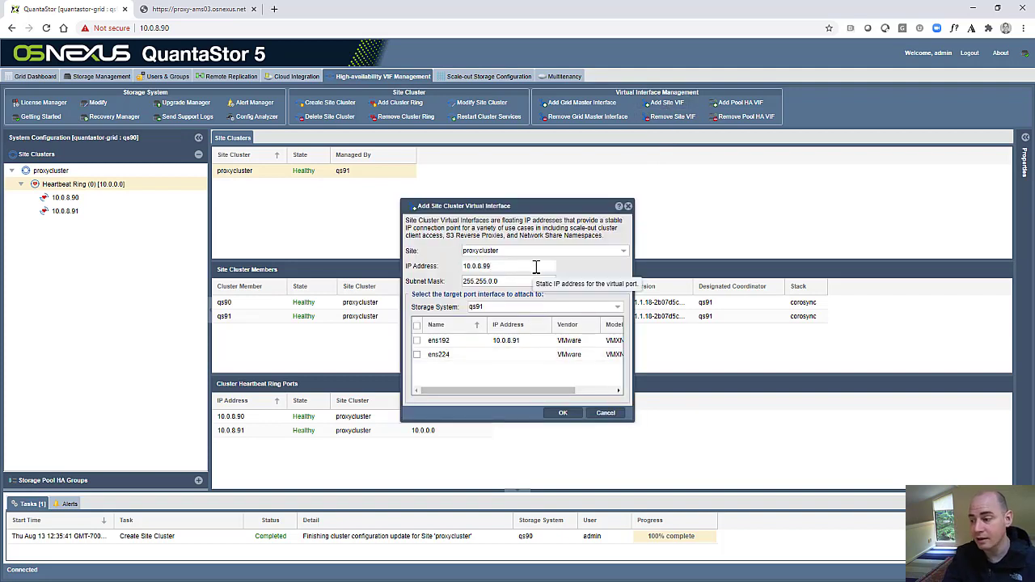
pyautogui.click(443, 341)
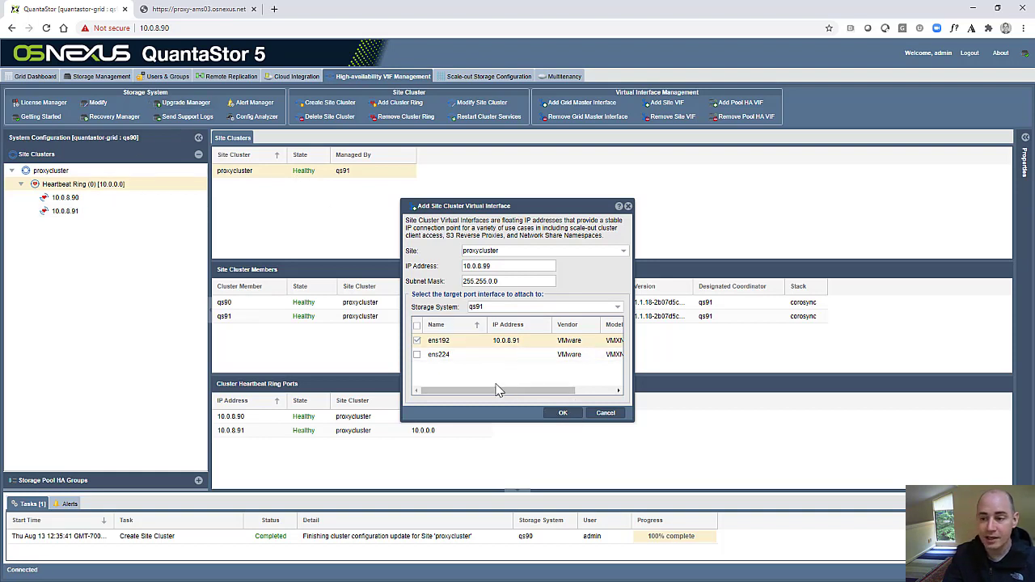
pyautogui.press('Return')
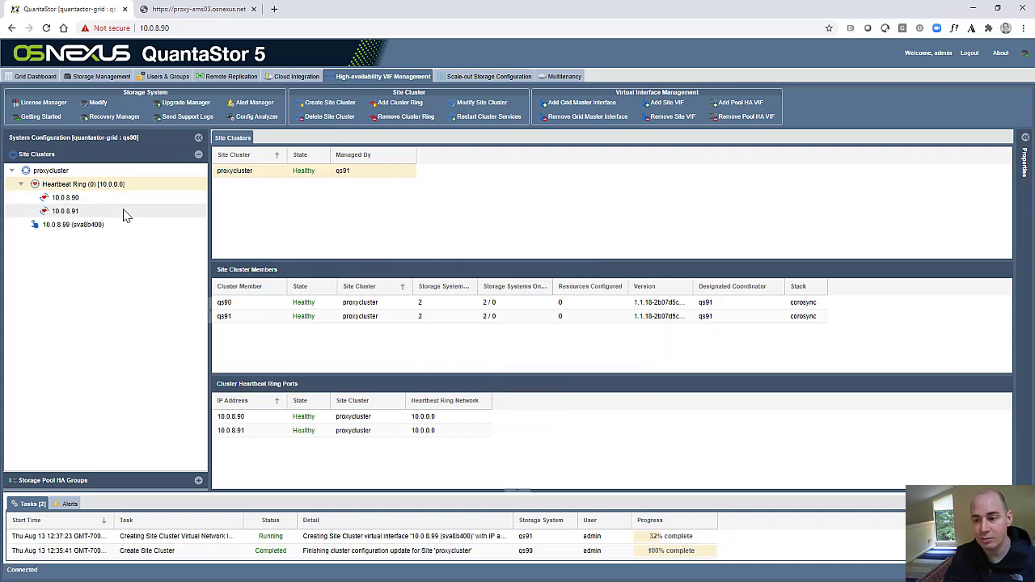
pyautogui.click(59, 217)
pyautogui.click(61, 225)
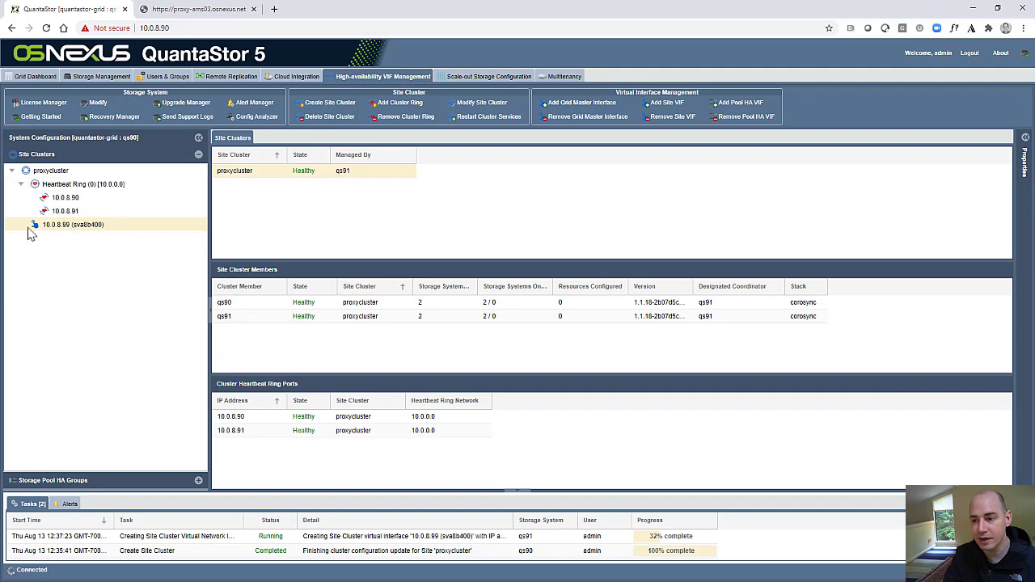
# Examine the network ports of qs90 and qs91 for the virtual interface 10.0.8.99, and return to the site cluster view.
pyautogui.click(90, 77)
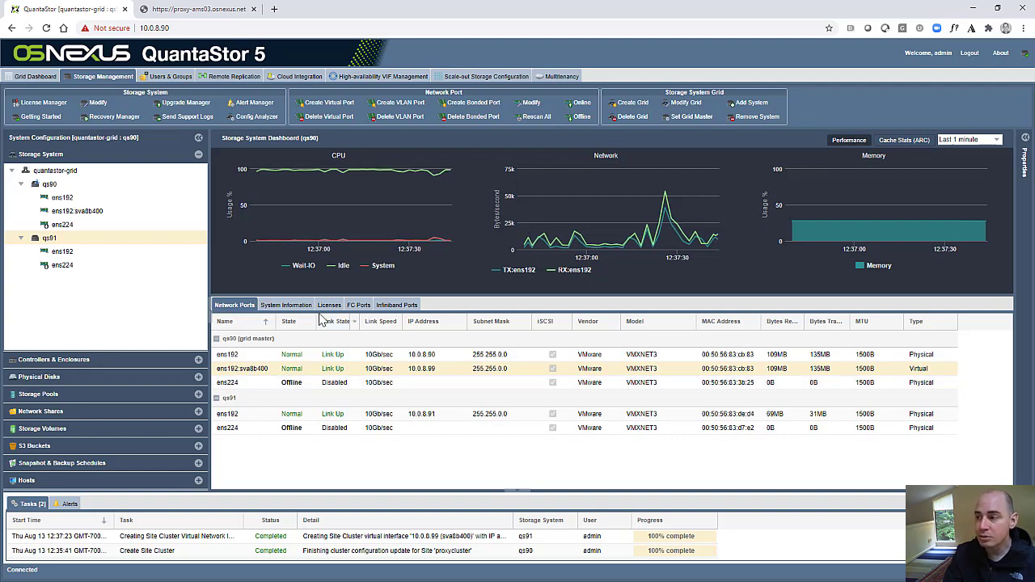
pyautogui.click(455, 78)
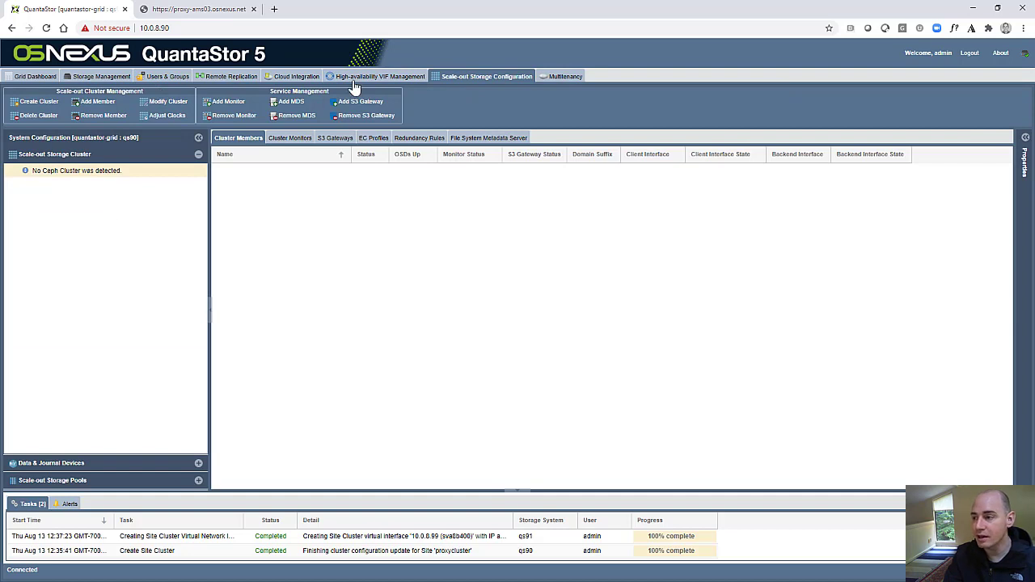
pyautogui.click(356, 77)
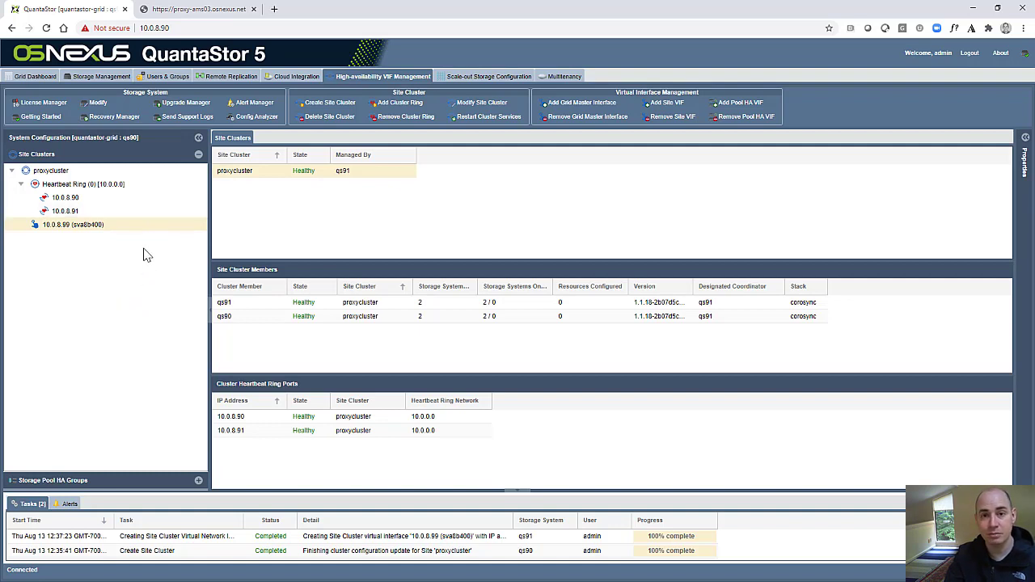
# Start a new S3 reverse proxy without self-signed certificates, and copy the server name, endpoint and certificates from proxy1-ams.
pyautogui.click(279, 77)
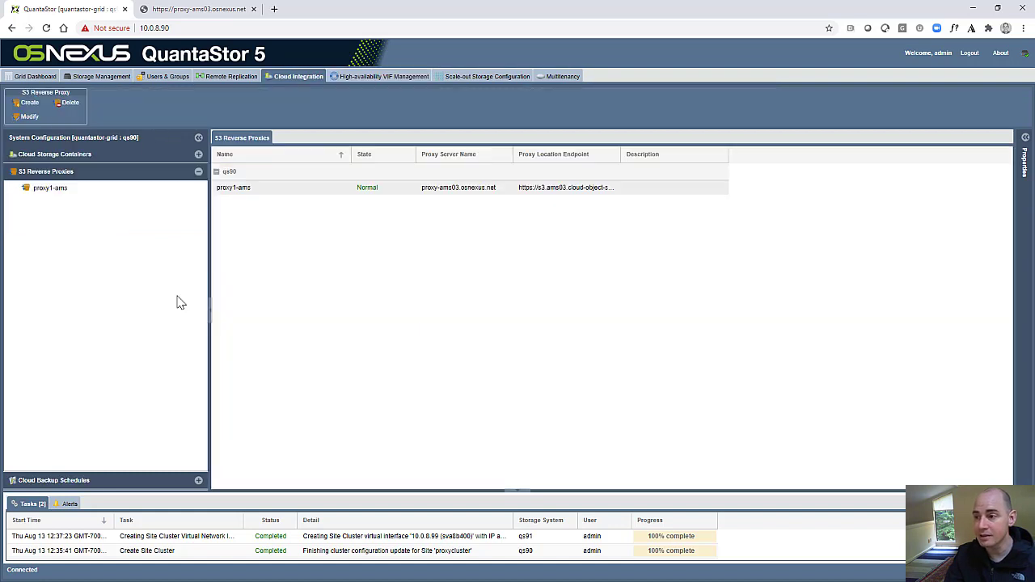
pyautogui.click(63, 192)
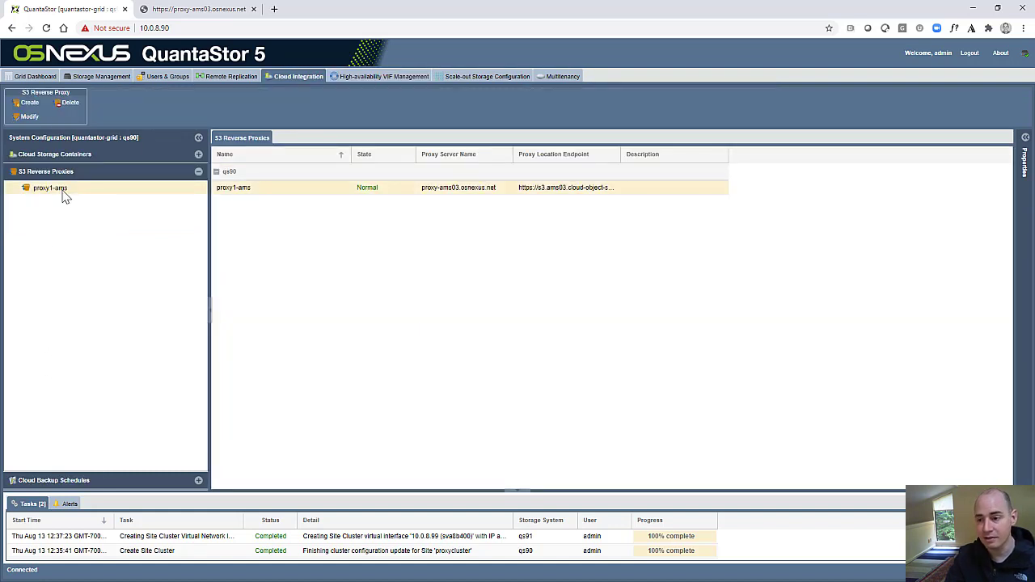
pyautogui.rightClick(65, 196)
pyautogui.click(85, 196)
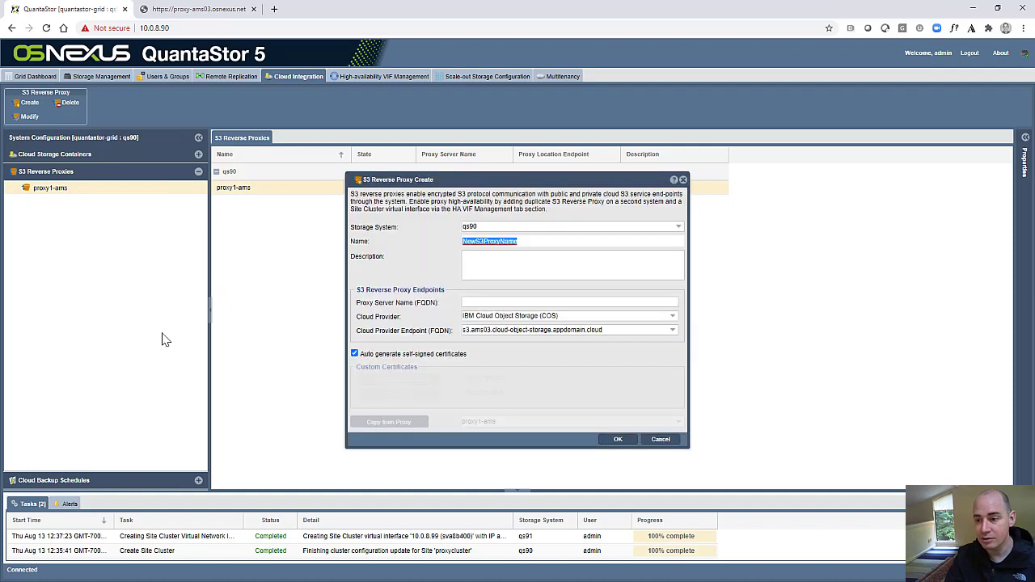
pyautogui.click(432, 359)
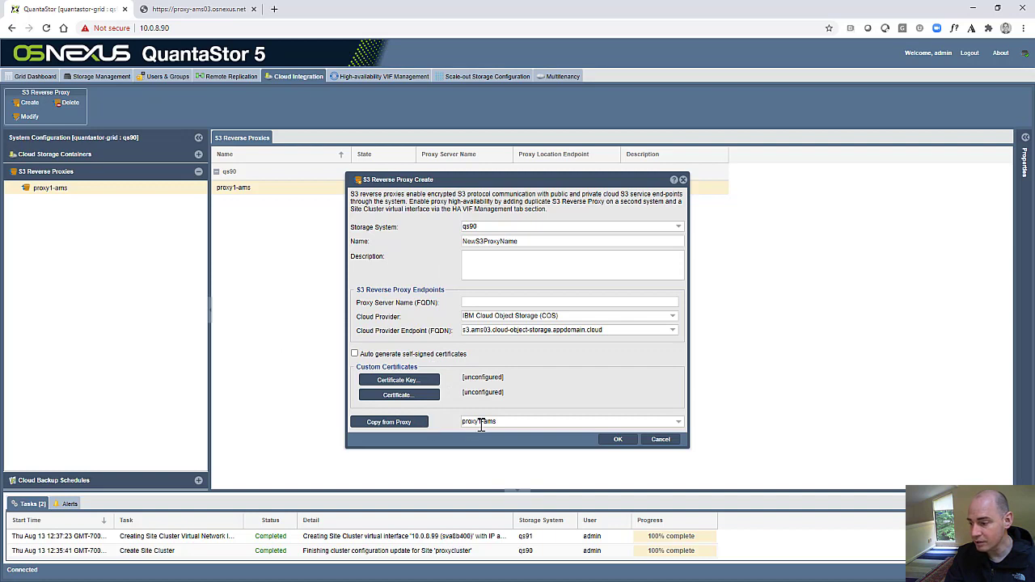
pyautogui.click(416, 423)
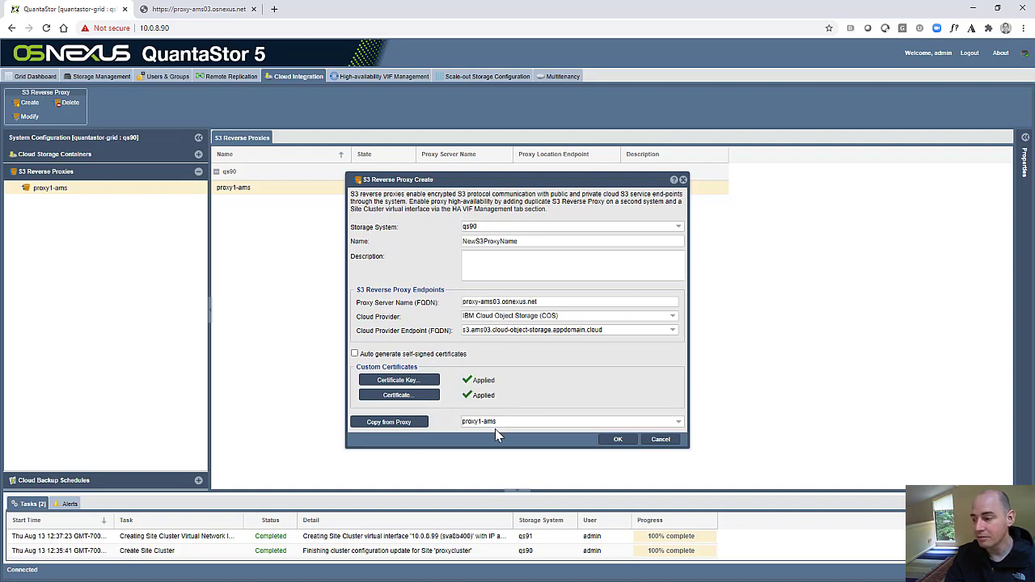
# Name the new S3 reverse proxy proxy2-ams, assign it to storage system qs91, and create it.
pyautogui.moveTo(519, 241); pyautogui.dragTo(366, 249)
pyautogui.write('proxy2-ams')
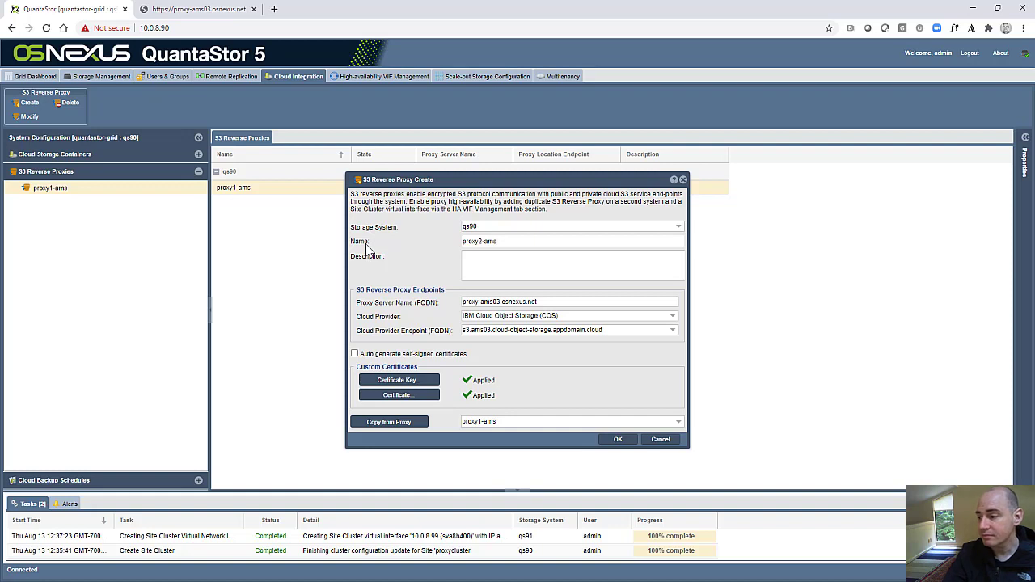
pyautogui.click(480, 226)
pyautogui.click(484, 251)
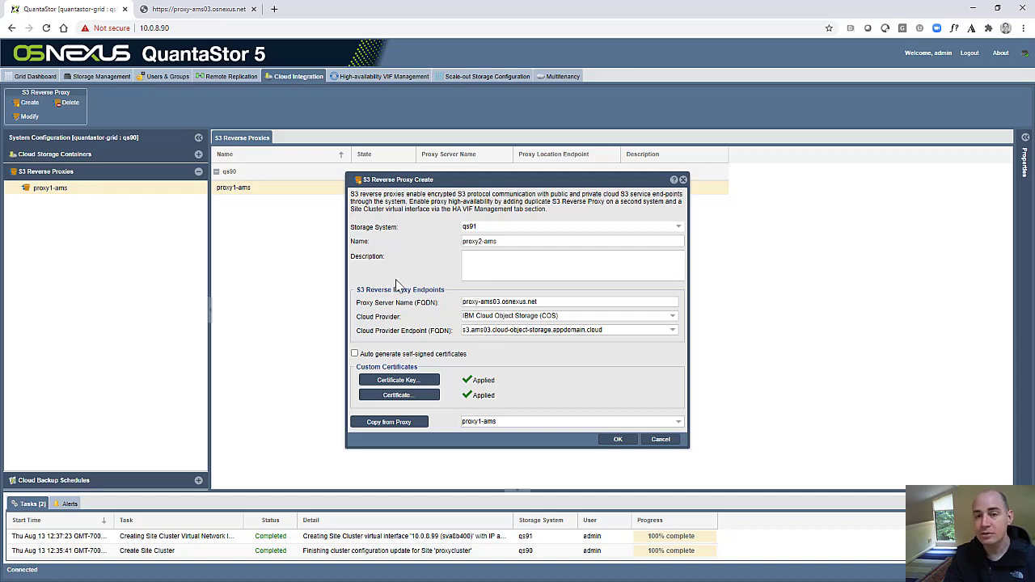
pyautogui.click(622, 442)
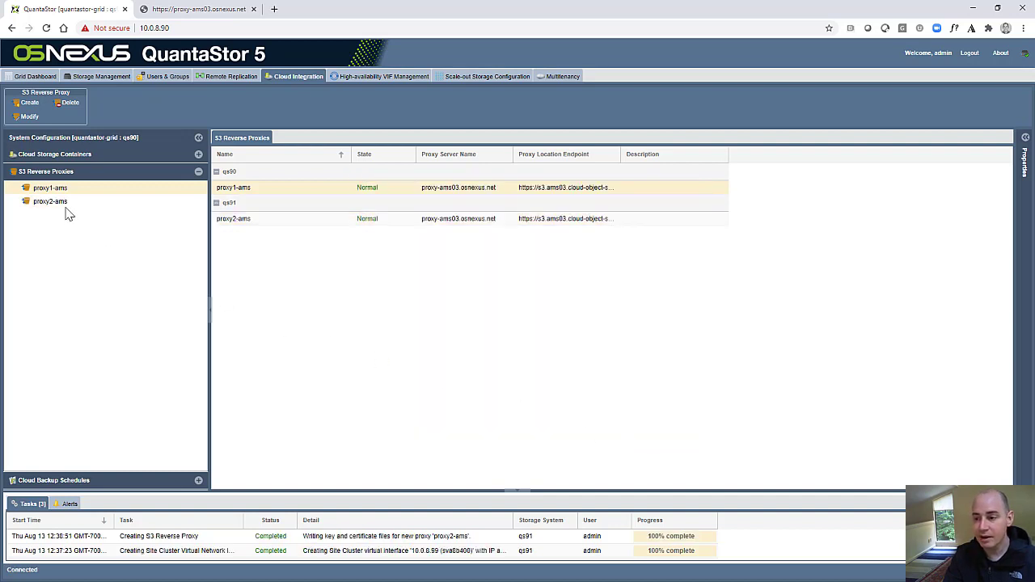
# Select proxy2-ams and widen the Proxy Location Endpoint column to read the full endpoint addresses of both proxies.
pyautogui.click(63, 204)
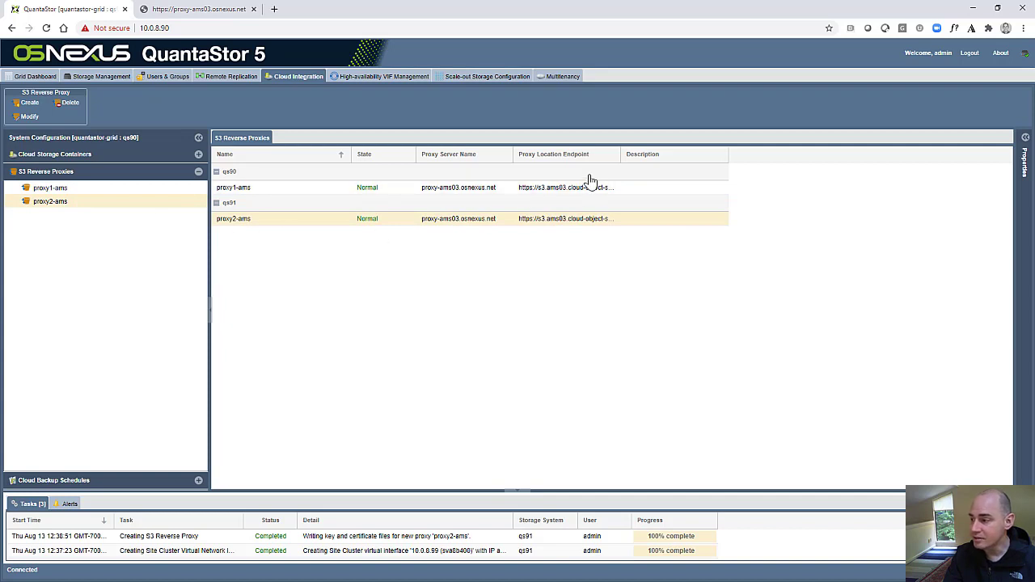
pyautogui.moveTo(621, 161); pyautogui.dragTo(692, 153)
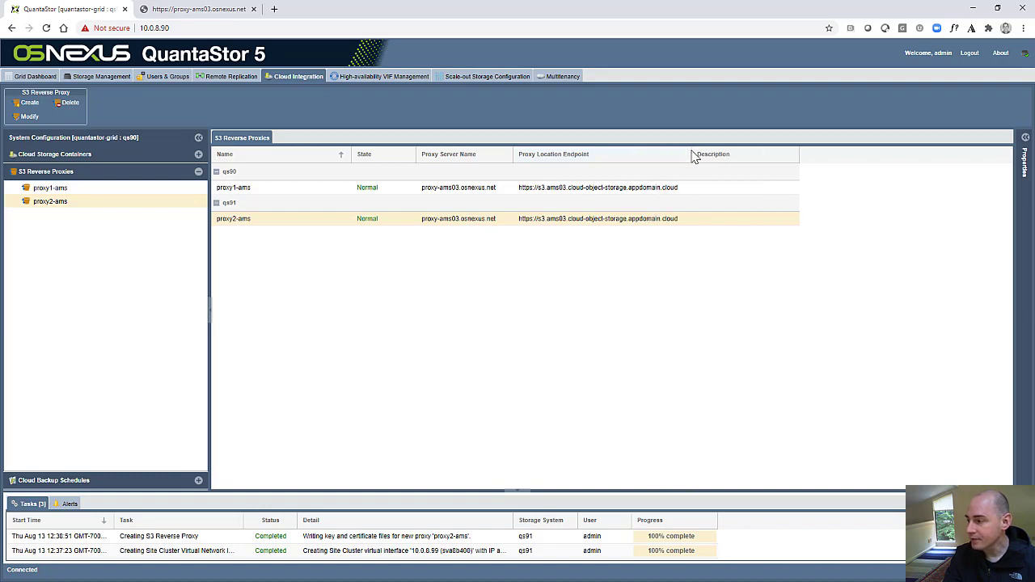